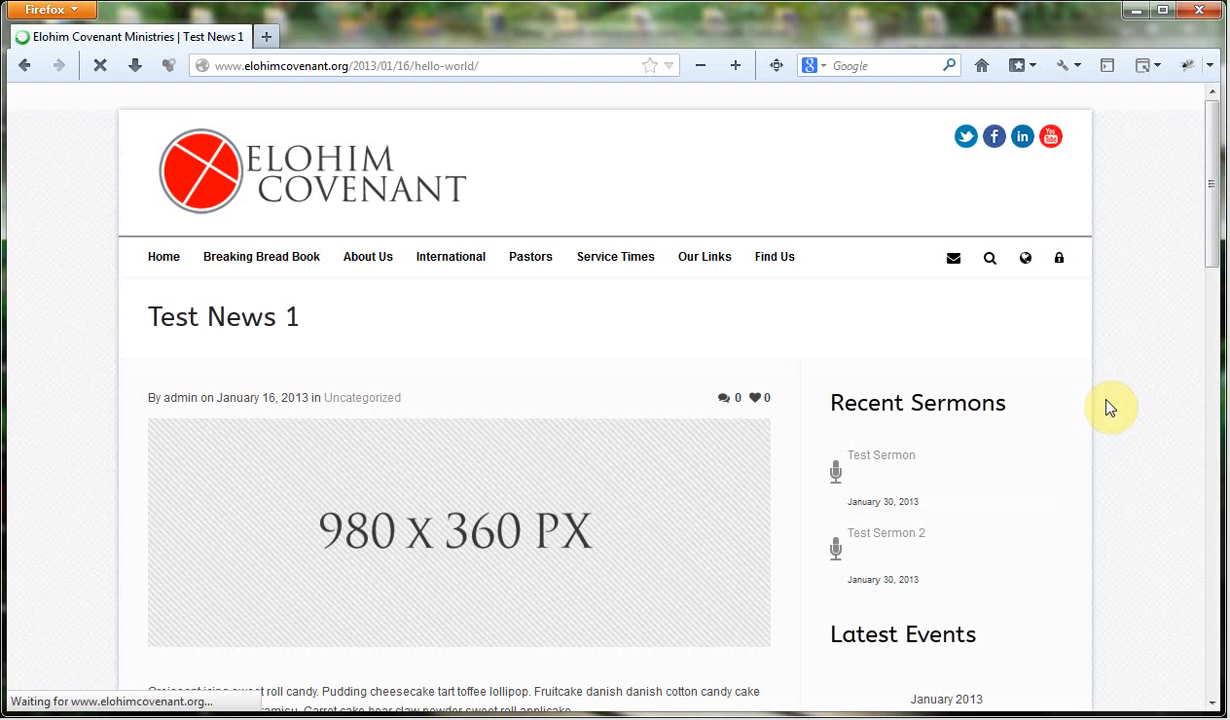
Step: Examine the Test News 1 article page, including its body text, sharing options and sidebar
{"action": "scroll", "coordinate": [1112, 340], "scroll_direction": "down", "scroll_amount": 2}
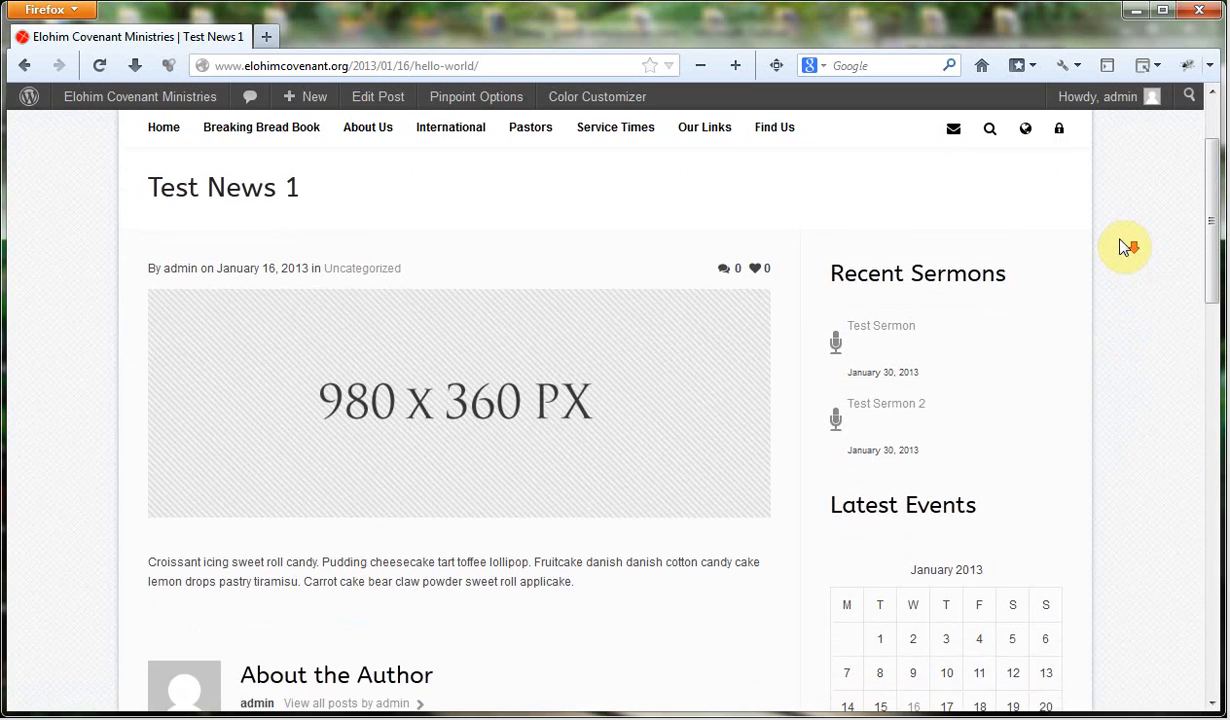
{"action": "scroll", "coordinate": [1126, 247], "scroll_direction": "up", "scroll_amount": 3}
{"action": "scroll", "coordinate": [1120, 230], "scroll_direction": "down", "scroll_amount": 2}
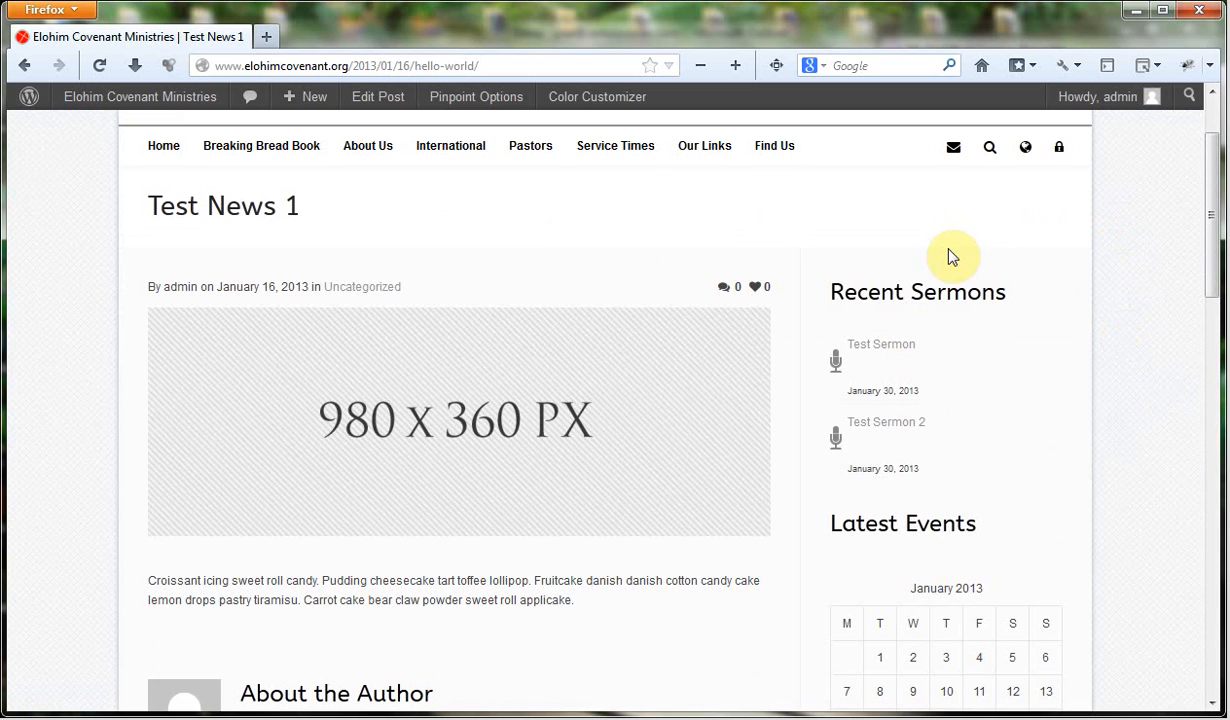
{"action": "scroll", "coordinate": [440, 395], "scroll_direction": "down", "scroll_amount": 6}
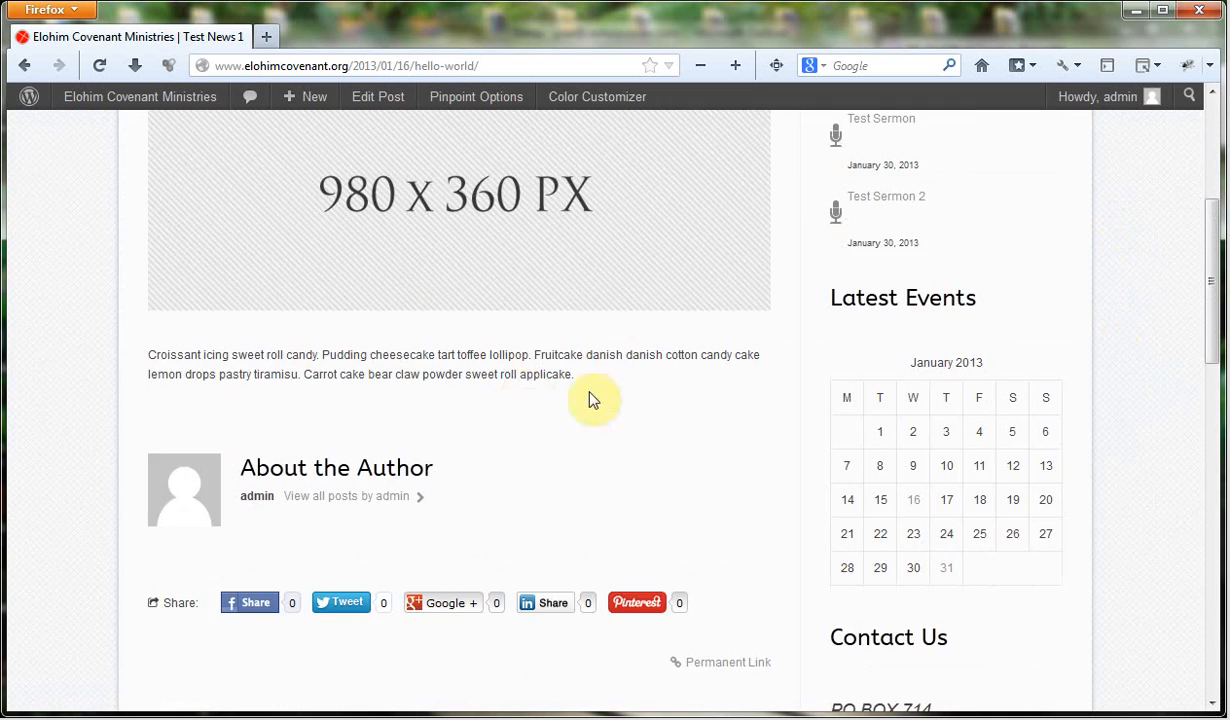
{"action": "scroll", "coordinate": [961, 398], "scroll_direction": "down", "scroll_amount": 2}
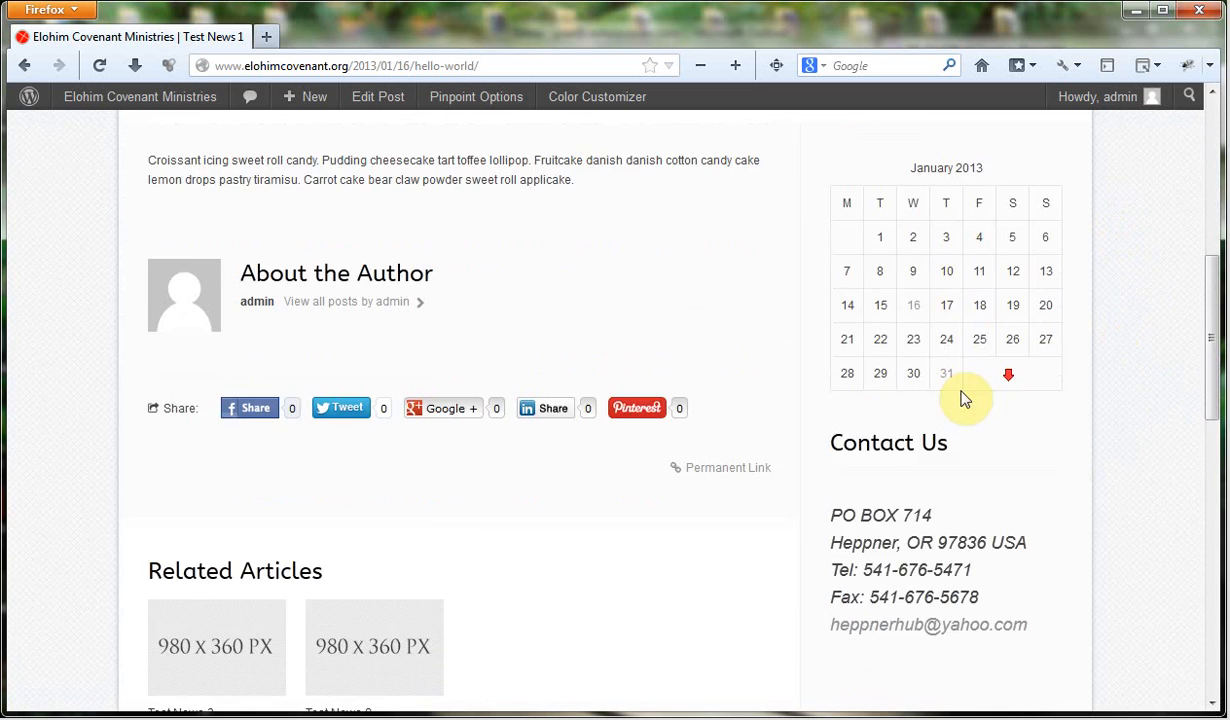
{"action": "scroll", "coordinate": [287, 432], "scroll_direction": "up", "scroll_amount": 7}
{"action": "scroll", "coordinate": [287, 432], "scroll_direction": "up", "scroll_amount": 2}
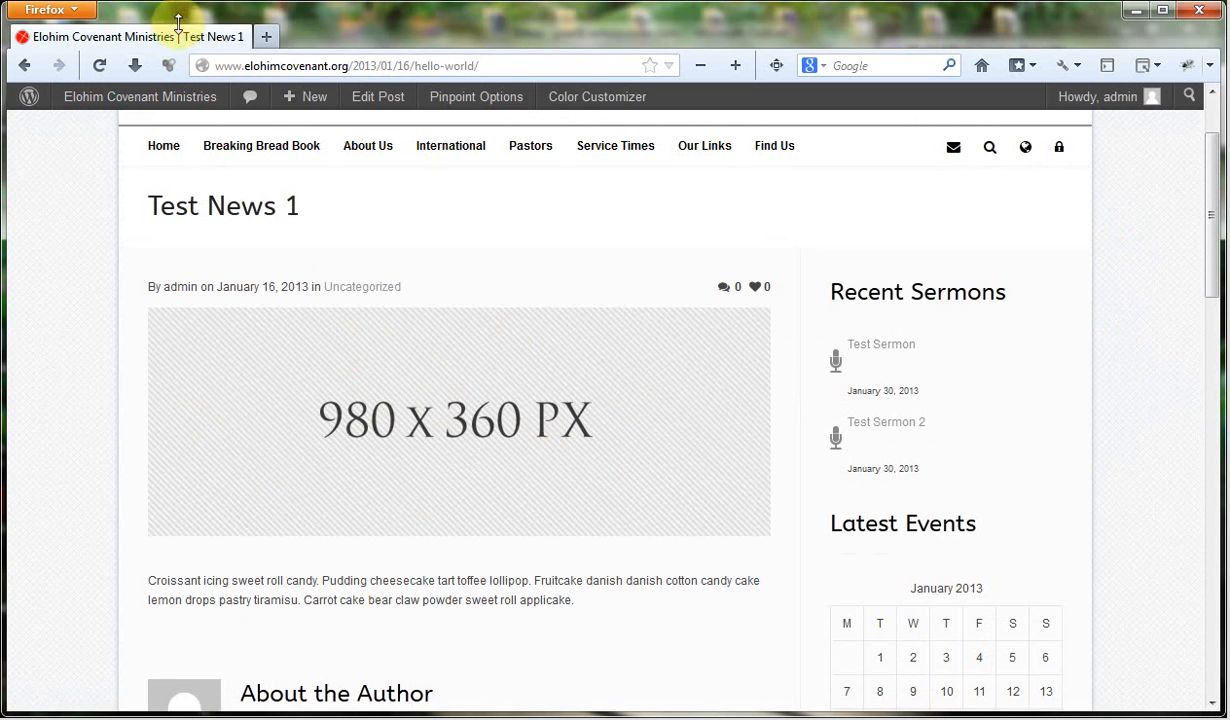
Step: Return to the homepage, open the Test News 2 article and examine its page layout and body text
{"action": "key", "text": "alt+Left"}
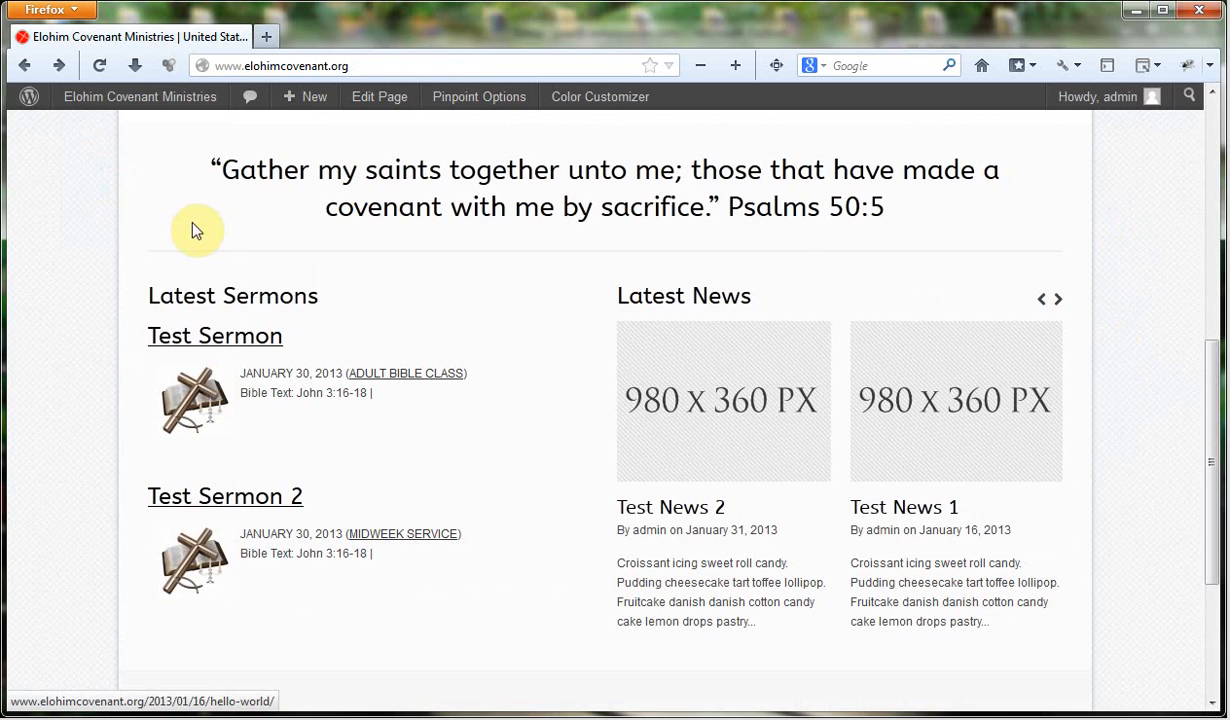
{"action": "left_click", "coordinate": [728, 398]}
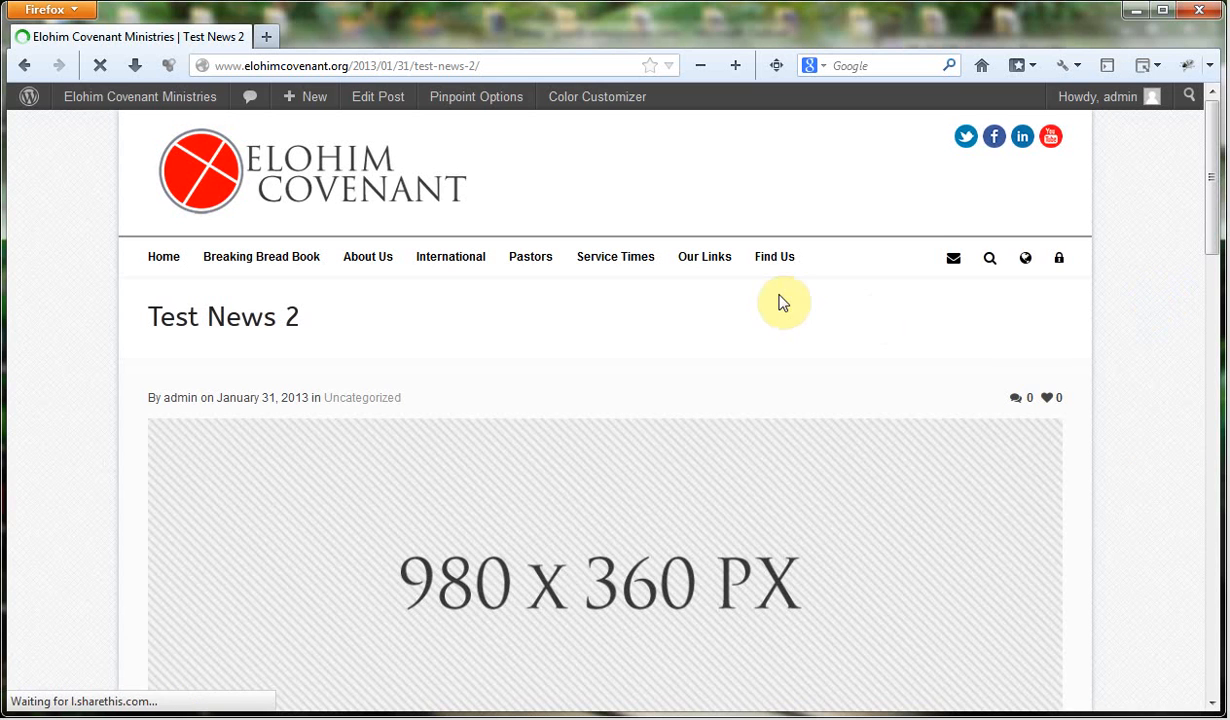
{"action": "scroll", "coordinate": [807, 393], "scroll_direction": "down", "scroll_amount": 4}
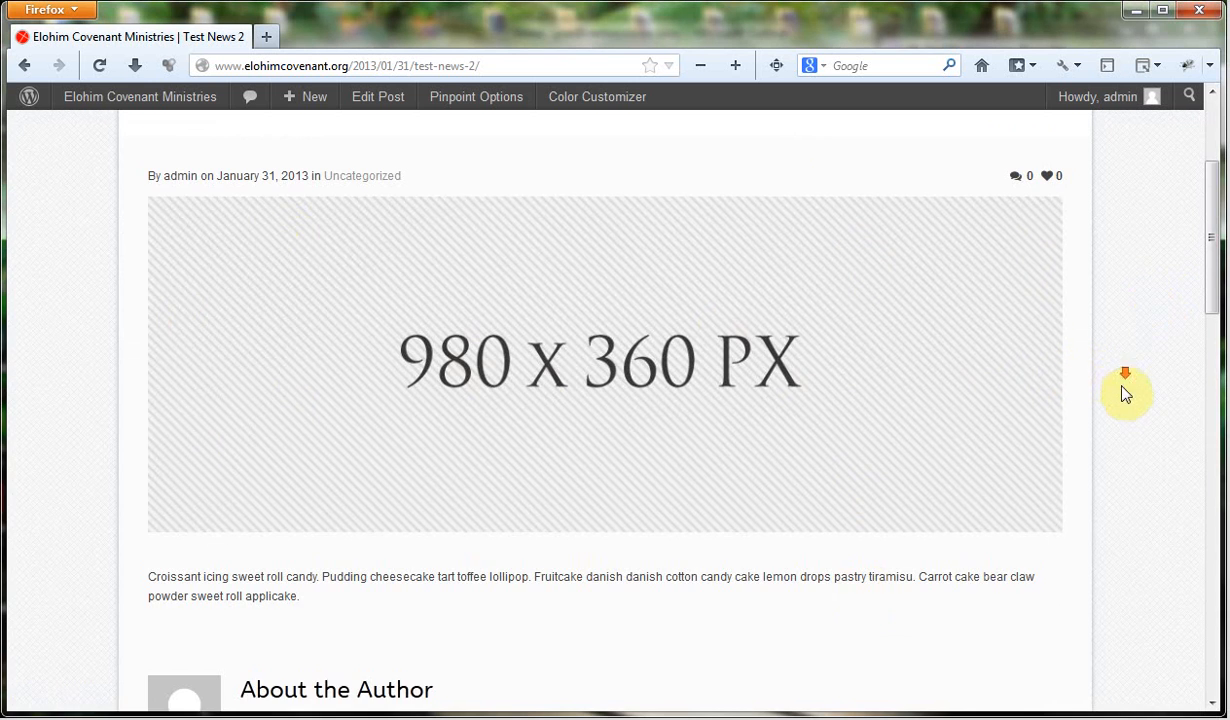
{"action": "scroll", "coordinate": [1123, 393], "scroll_direction": "down", "scroll_amount": 4}
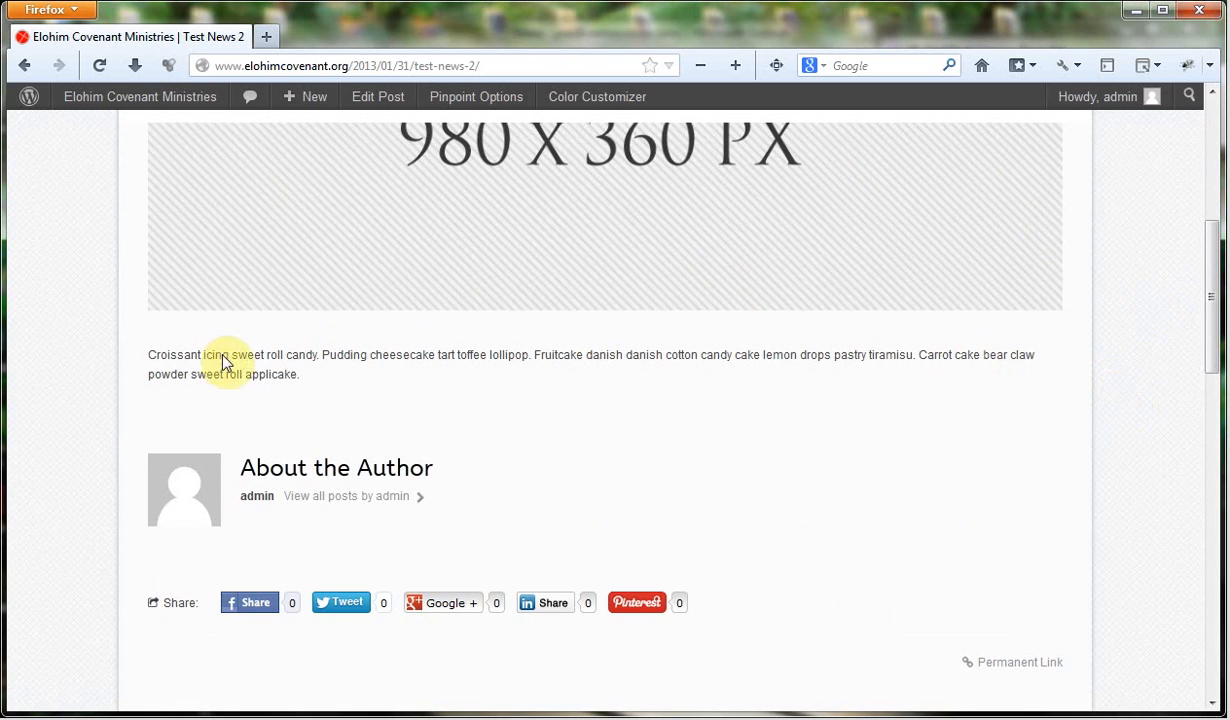
{"action": "left_click_drag", "start_coordinate": [318, 376], "coordinate": [150, 350]}
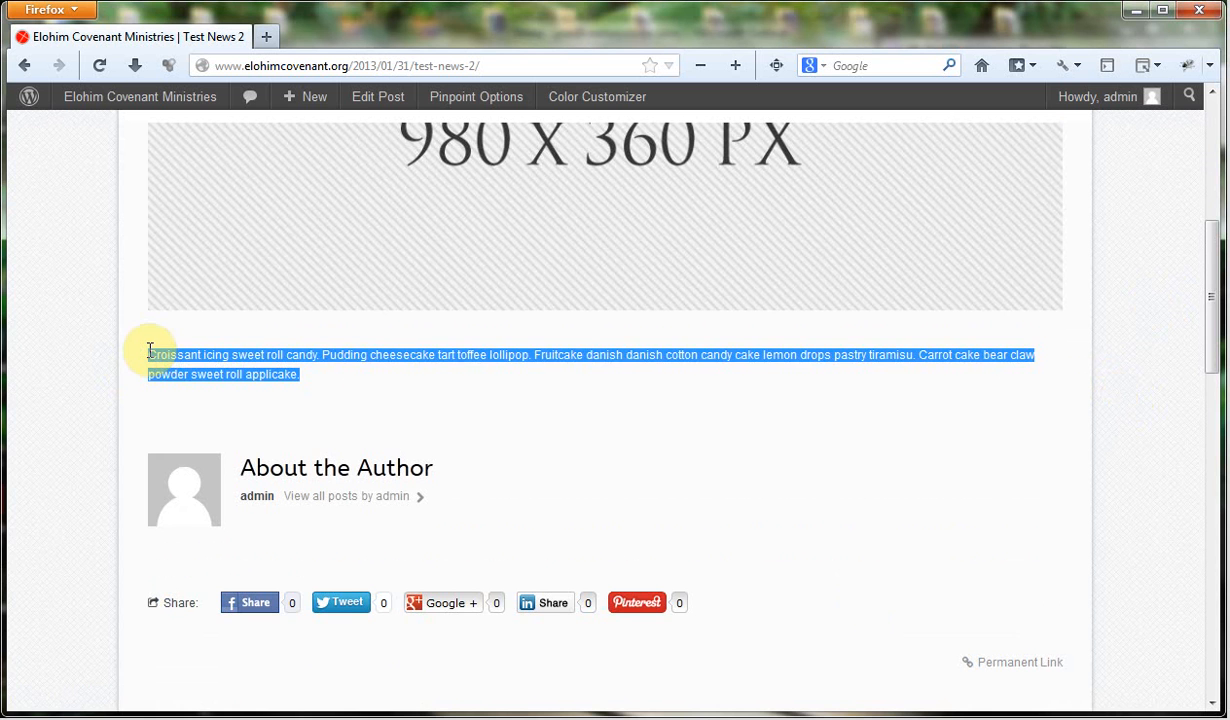
{"action": "left_click", "coordinate": [378, 382]}
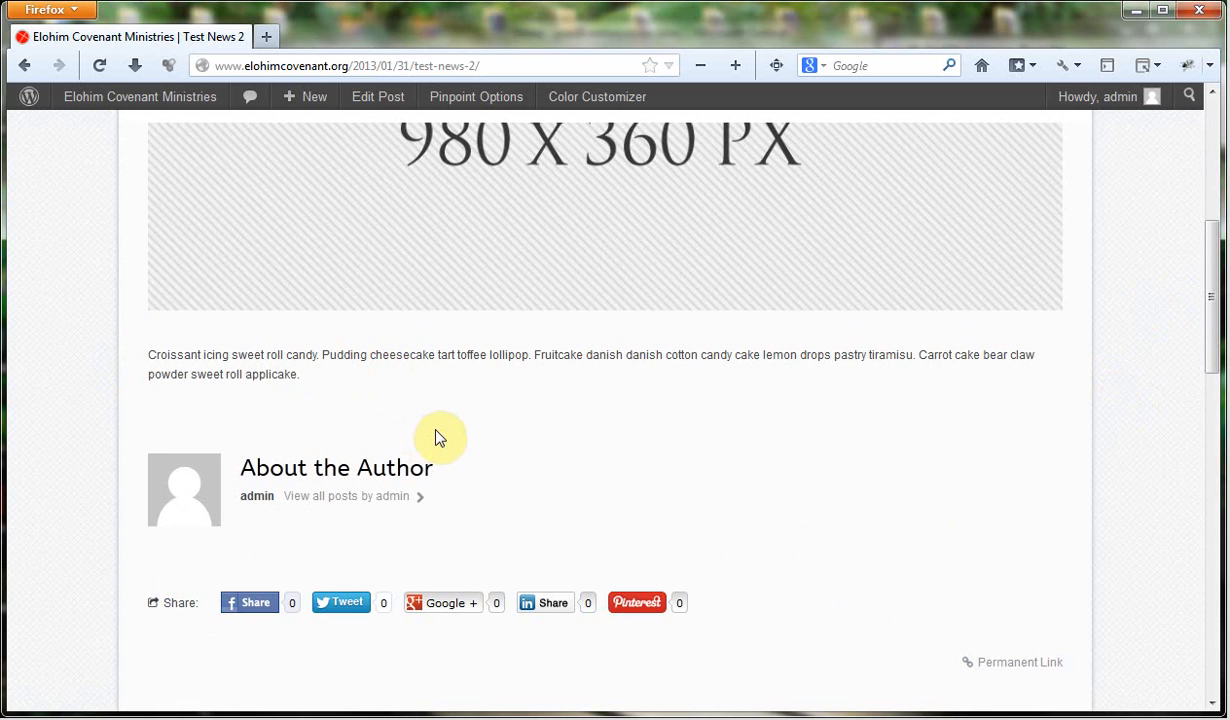
{"action": "scroll", "coordinate": [434, 434], "scroll_direction": "up", "scroll_amount": 8}
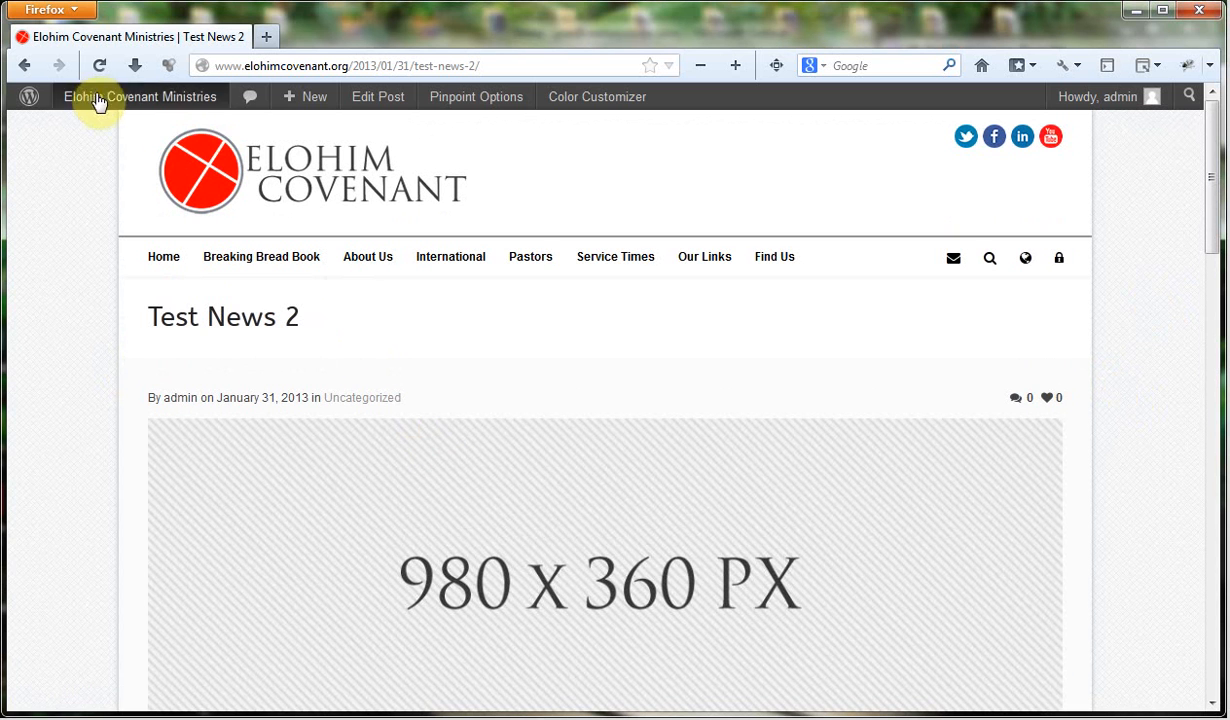
Step: Open the site's admin dashboard, and load the Test News 3 article from the homepage in a separate browser tab
{"action": "left_click", "coordinate": [90, 105]}
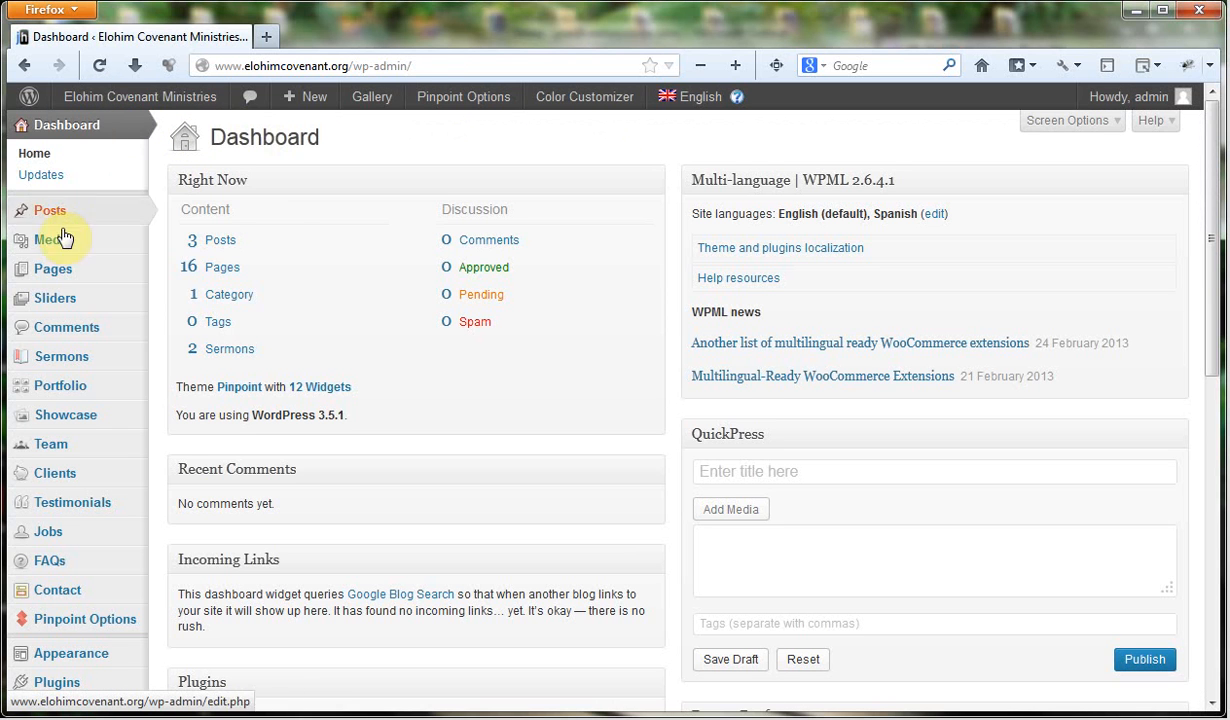
{"action": "mouse_move", "coordinate": [86, 220]}
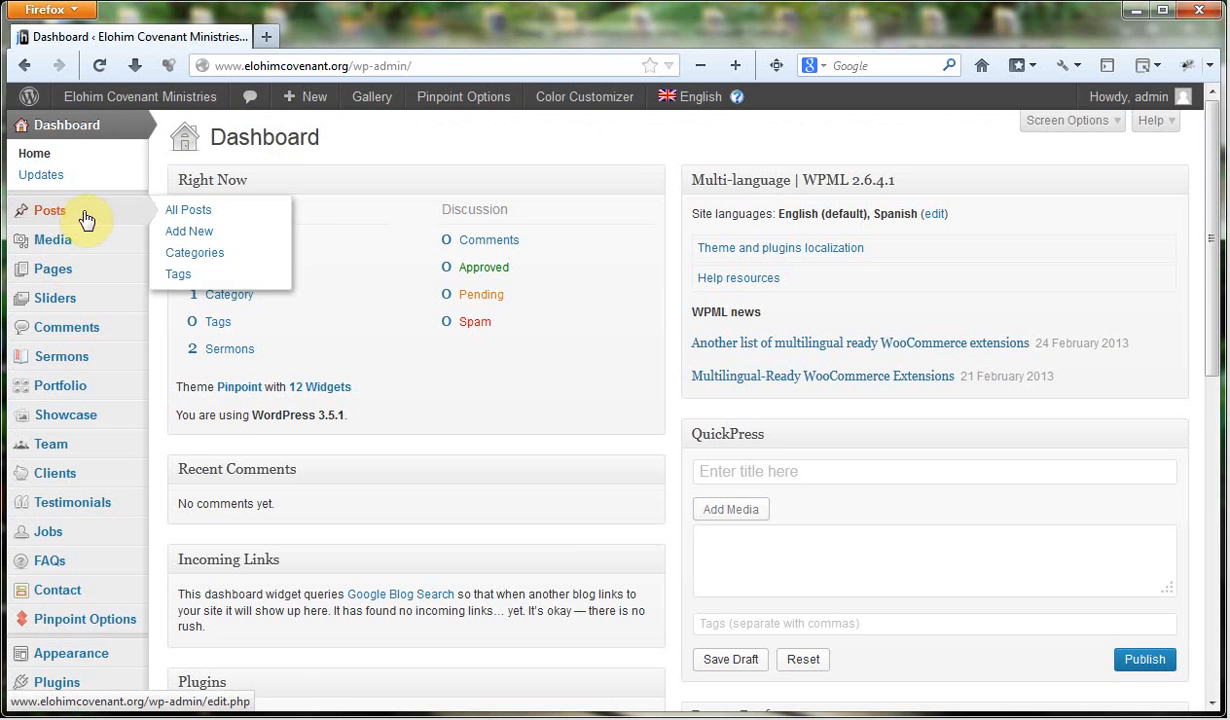
{"action": "right_click", "coordinate": [150, 96]}
{"action": "left_click", "coordinate": [180, 112]}
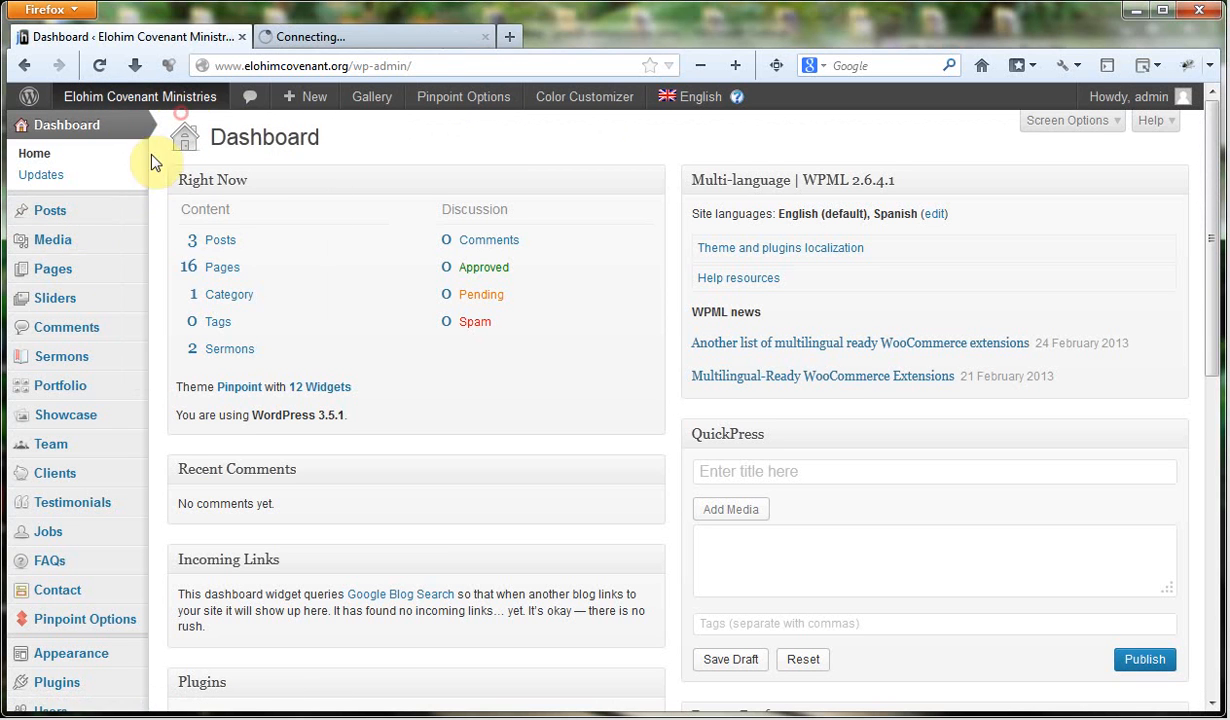
{"action": "left_click", "coordinate": [380, 37]}
{"action": "scroll", "coordinate": [799, 525], "scroll_direction": "down", "scroll_amount": 5}
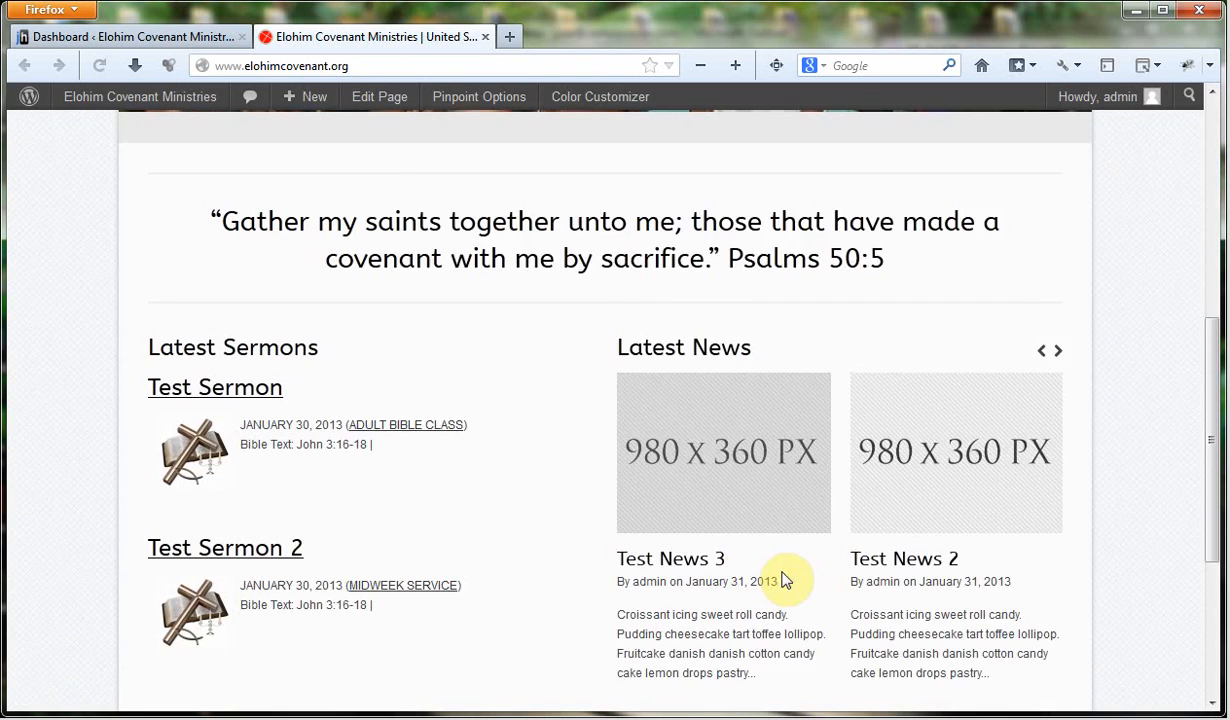
{"action": "left_click", "coordinate": [728, 390]}
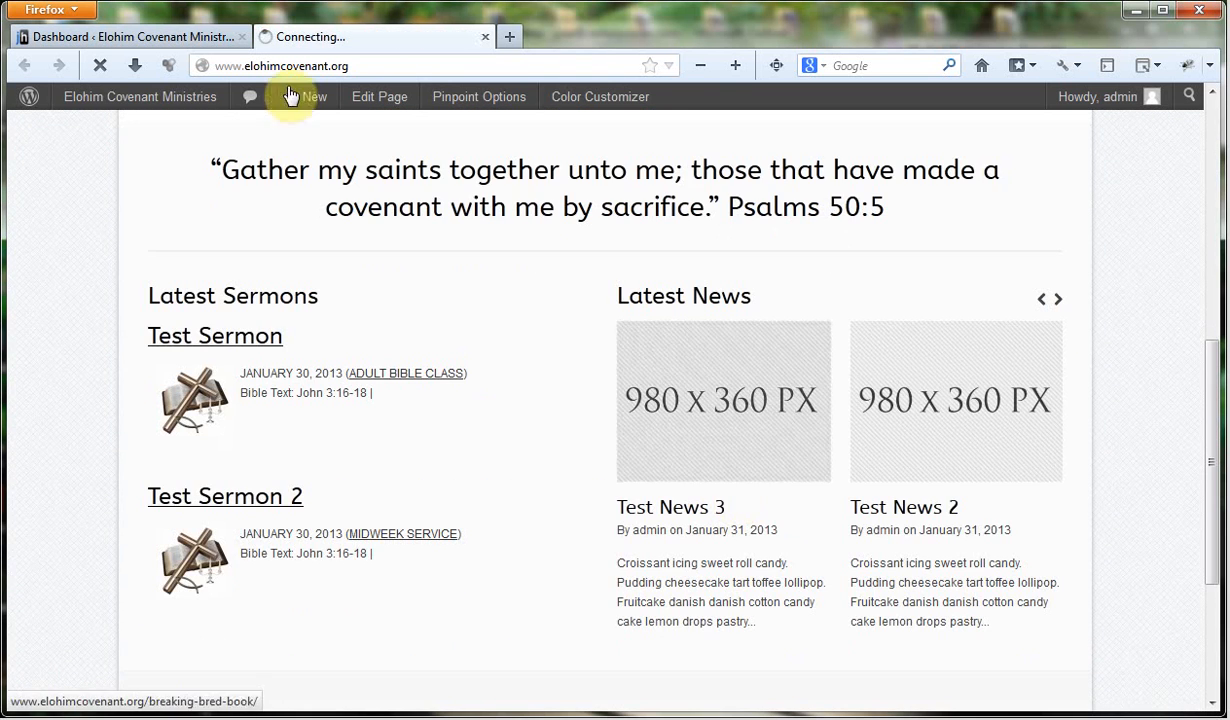
Step: Display the list of all posts in the dashboard and open Test News 3 for editing
{"action": "left_click", "coordinate": [150, 40]}
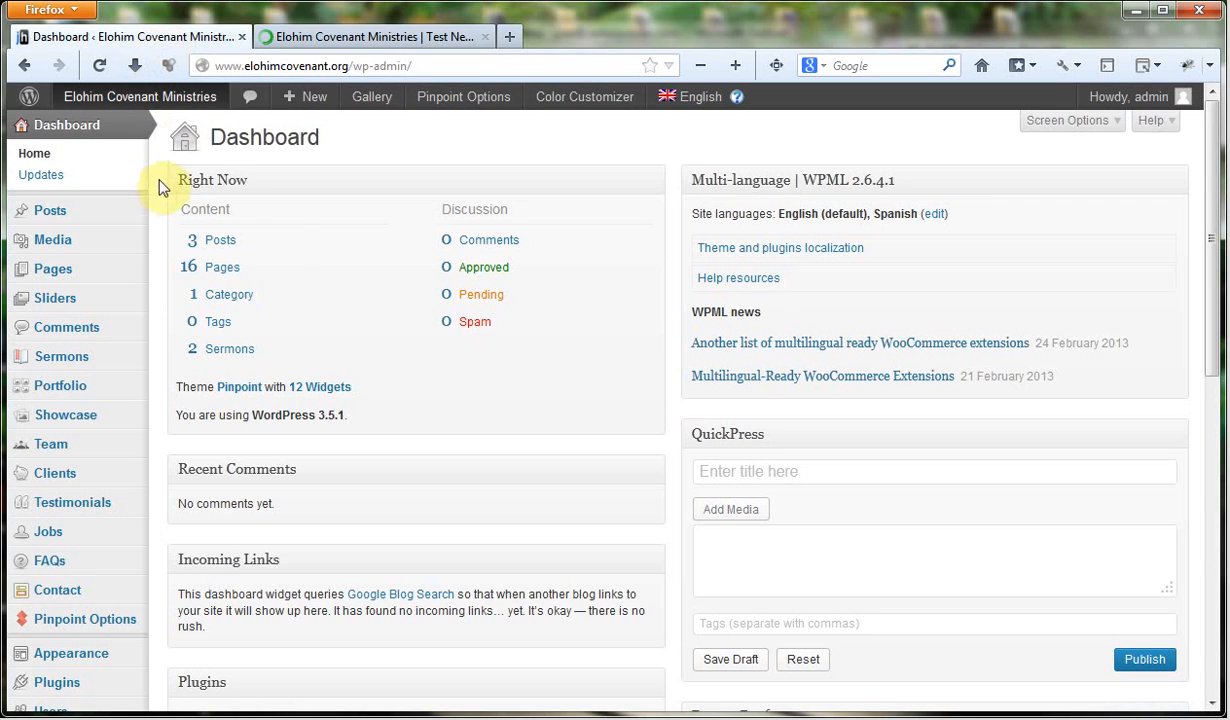
{"action": "mouse_move", "coordinate": [110, 211]}
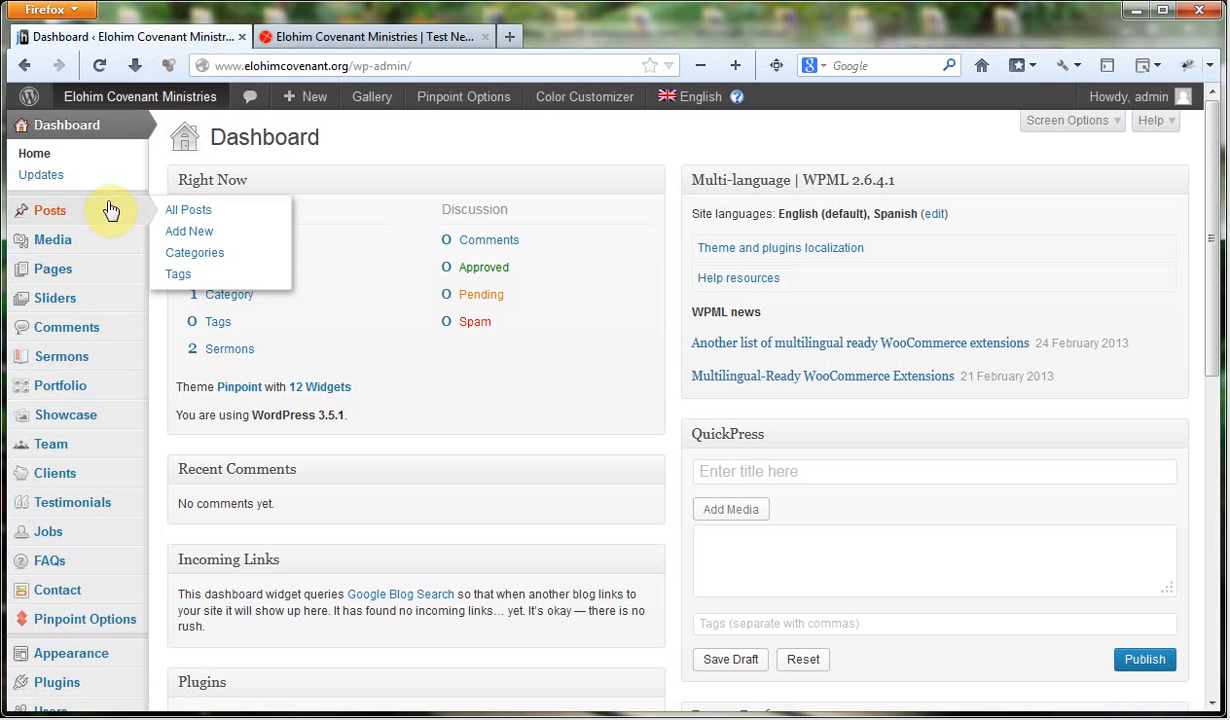
{"action": "left_click", "coordinate": [196, 219]}
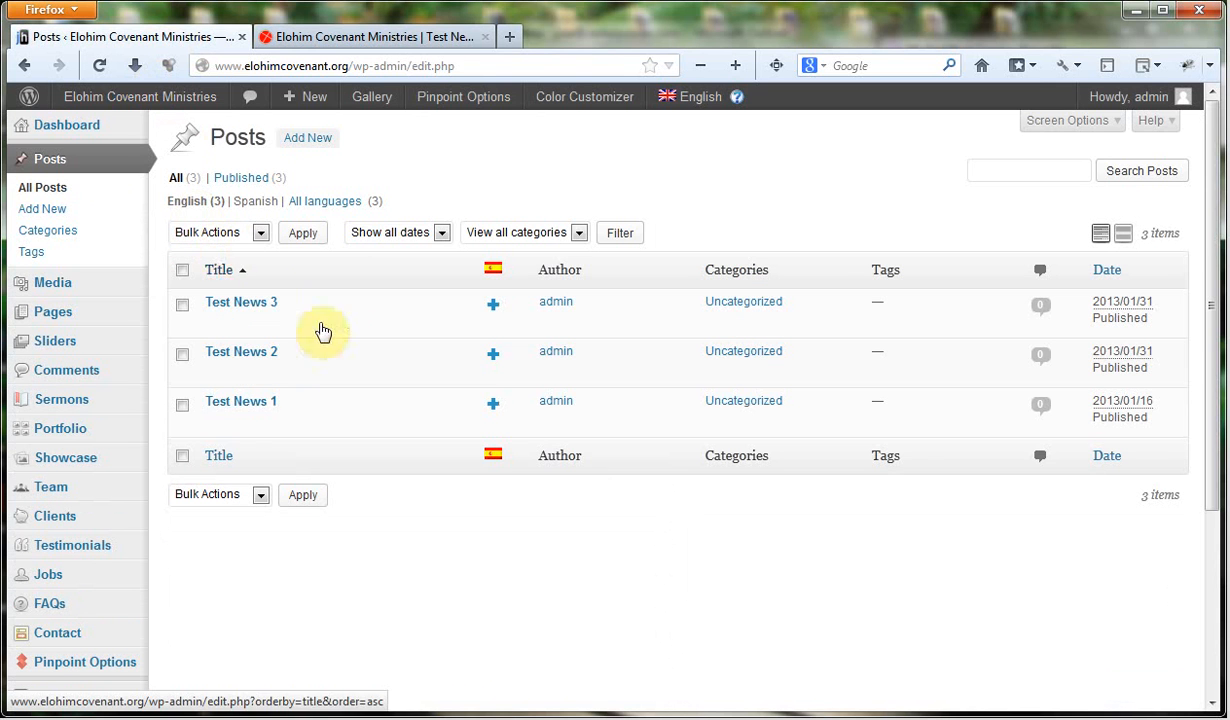
{"action": "left_click", "coordinate": [342, 36]}
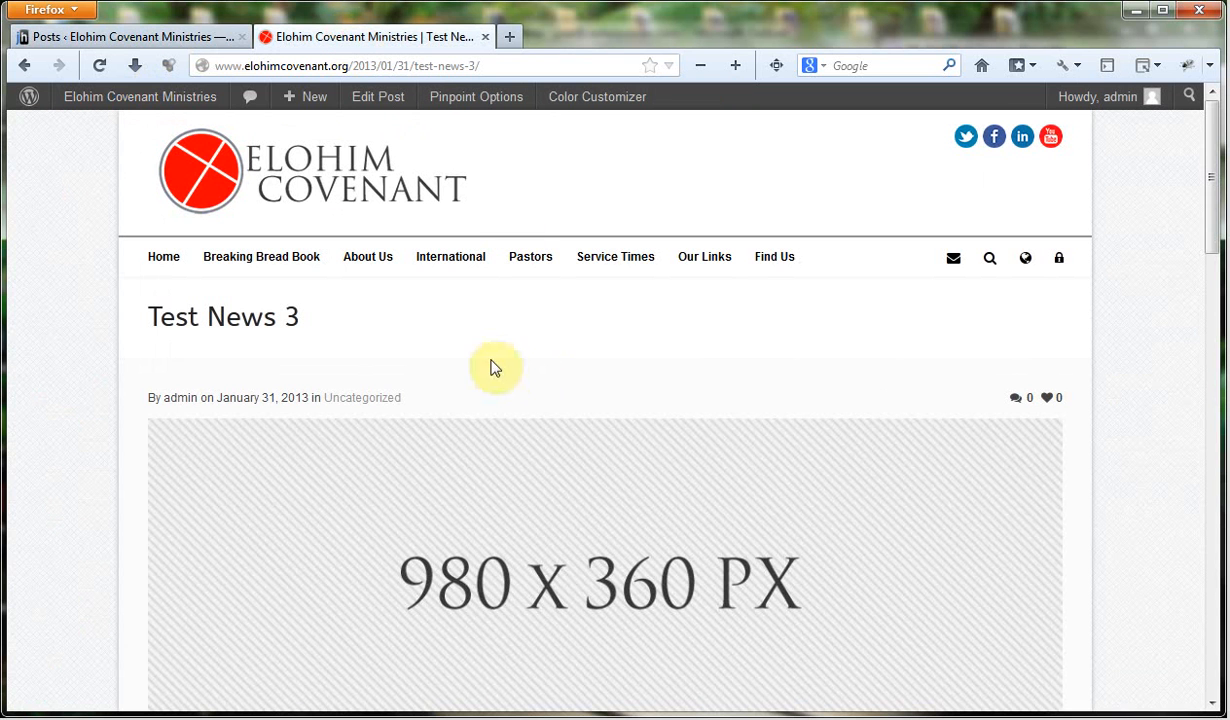
{"action": "left_click", "coordinate": [153, 30]}
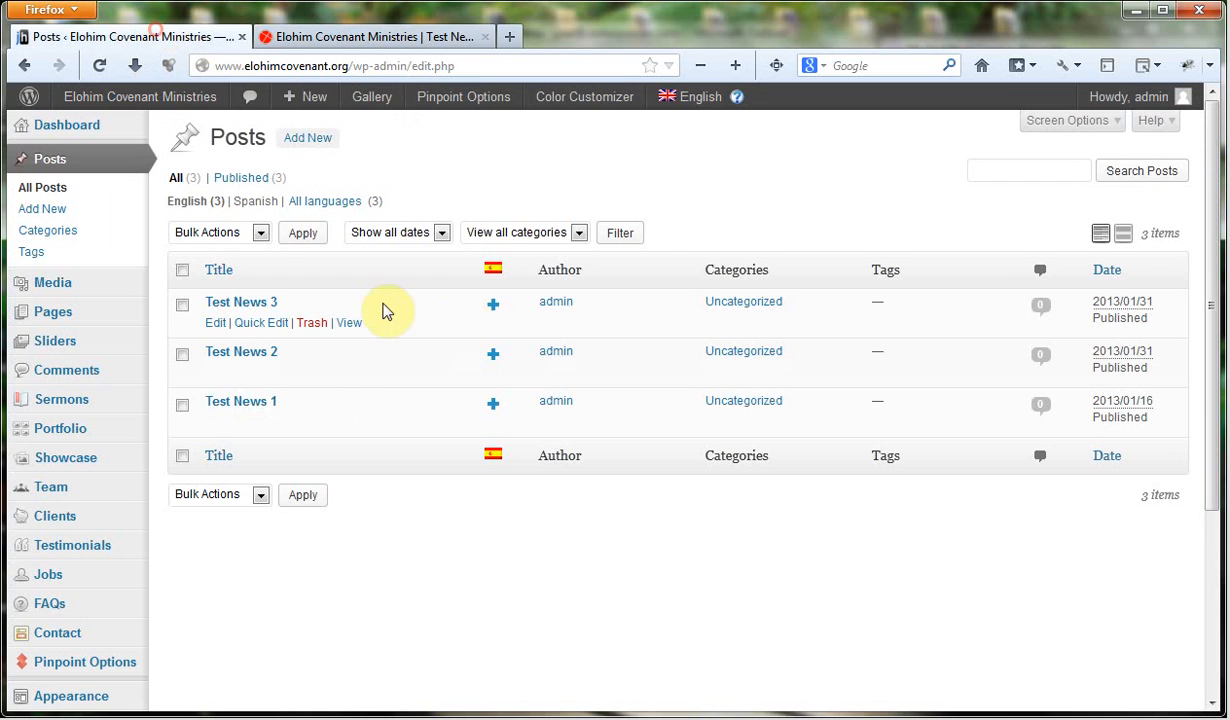
{"action": "left_click", "coordinate": [224, 302]}
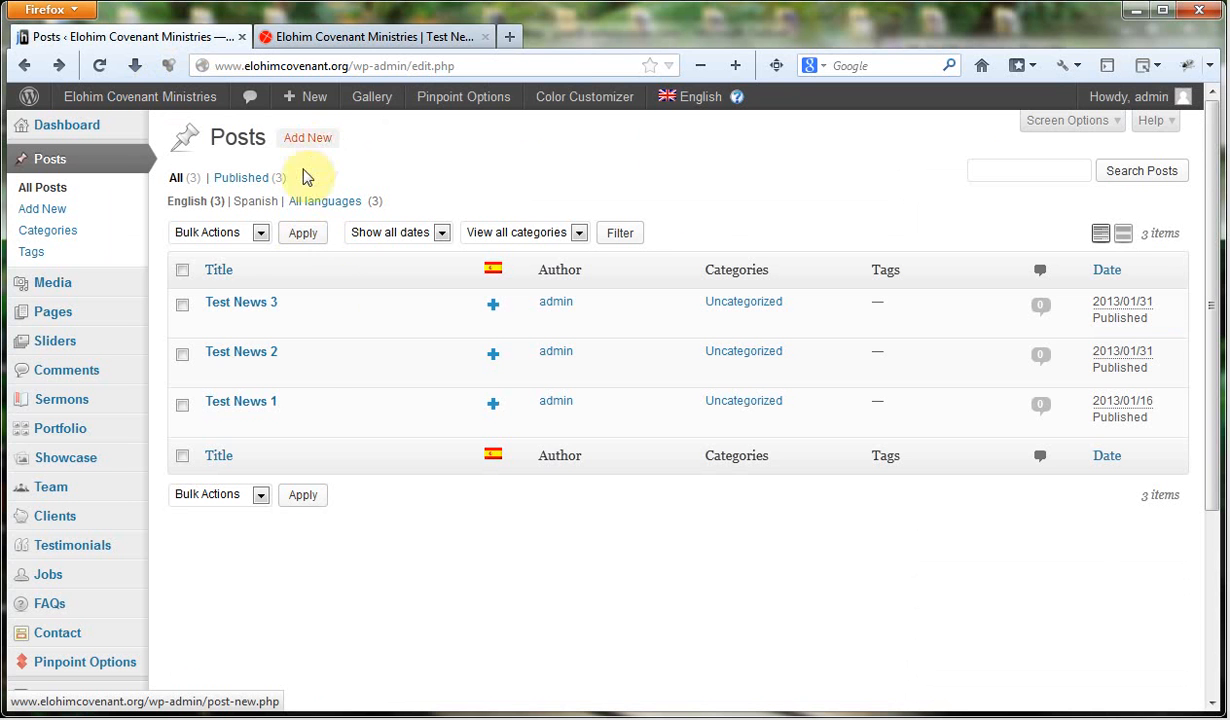
{"action": "left_click", "coordinate": [231, 303]}
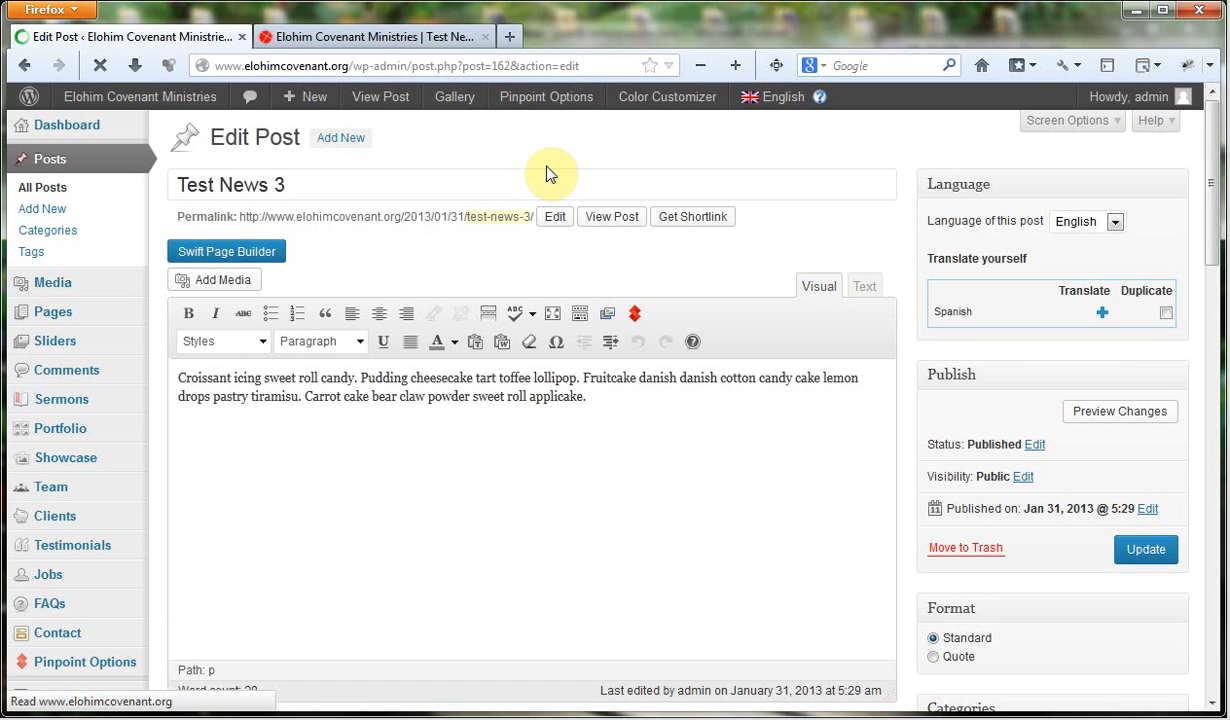
Step: Examine the post's title, body text and the available sidebar configuration choices
{"action": "left_click_drag", "start_coordinate": [285, 184], "coordinate": [148, 175]}
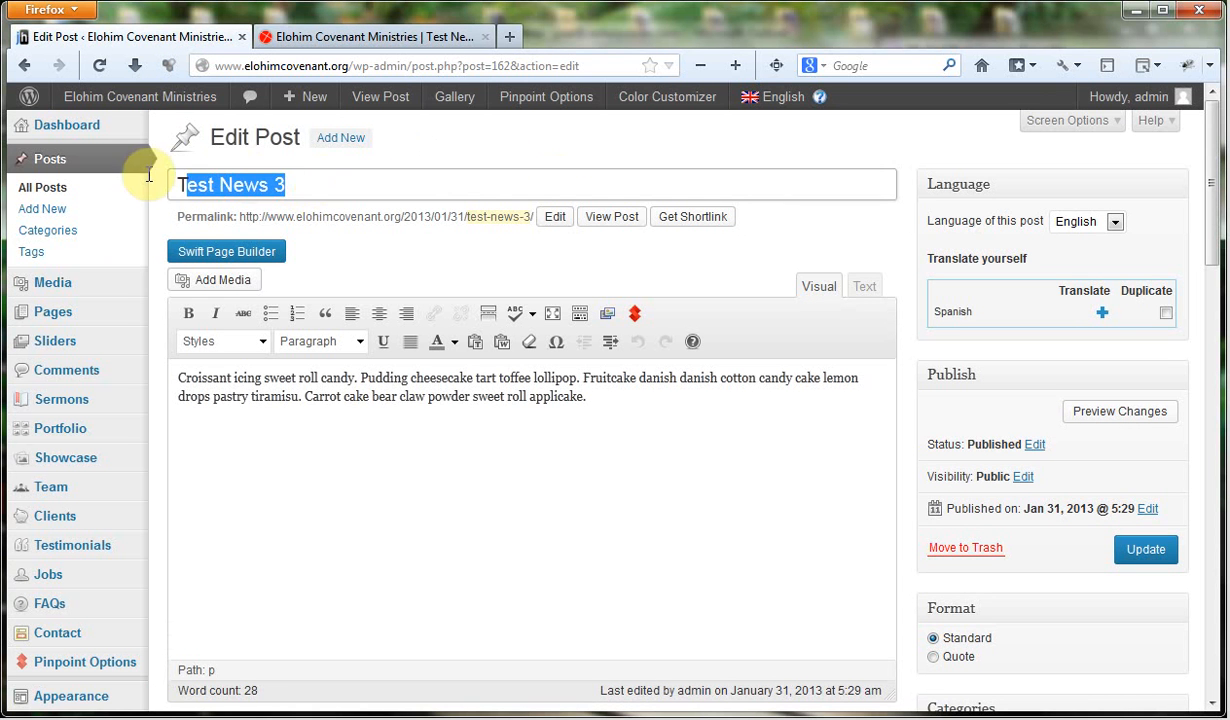
{"action": "scroll", "coordinate": [467, 220], "scroll_direction": "down", "scroll_amount": 3}
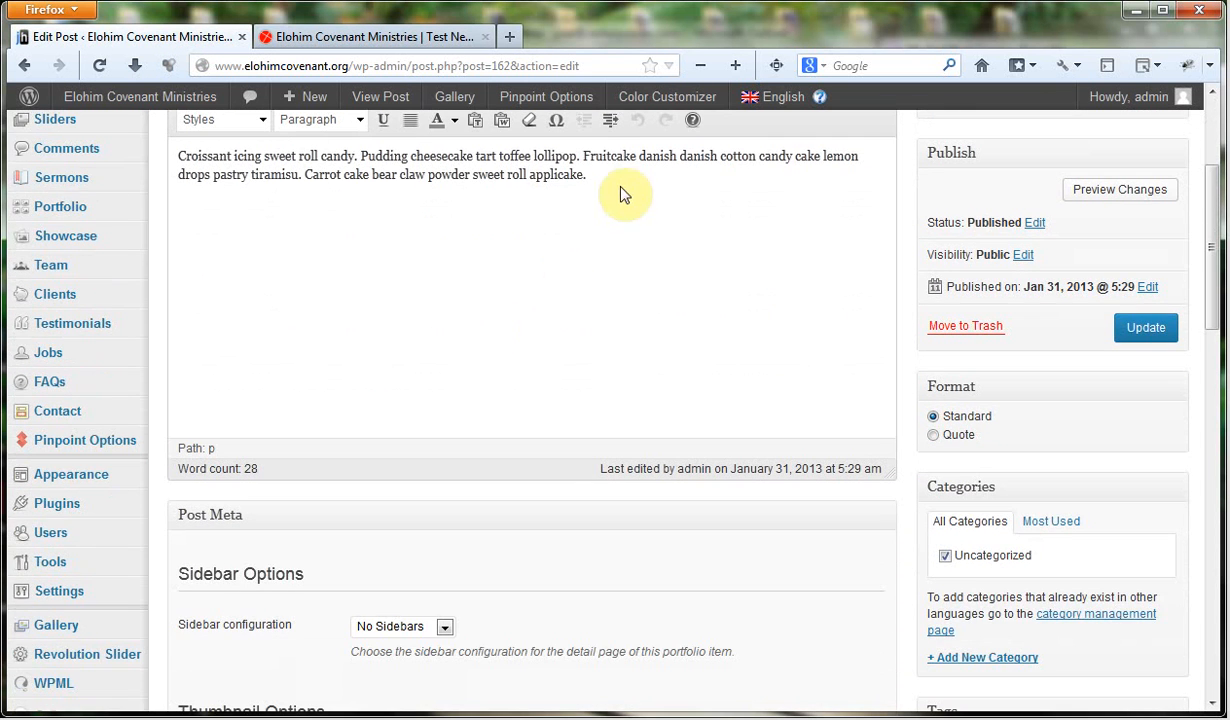
{"action": "left_click_drag", "start_coordinate": [619, 184], "coordinate": [178, 152]}
{"action": "scroll", "coordinate": [431, 283], "scroll_direction": "up", "scroll_amount": 2}
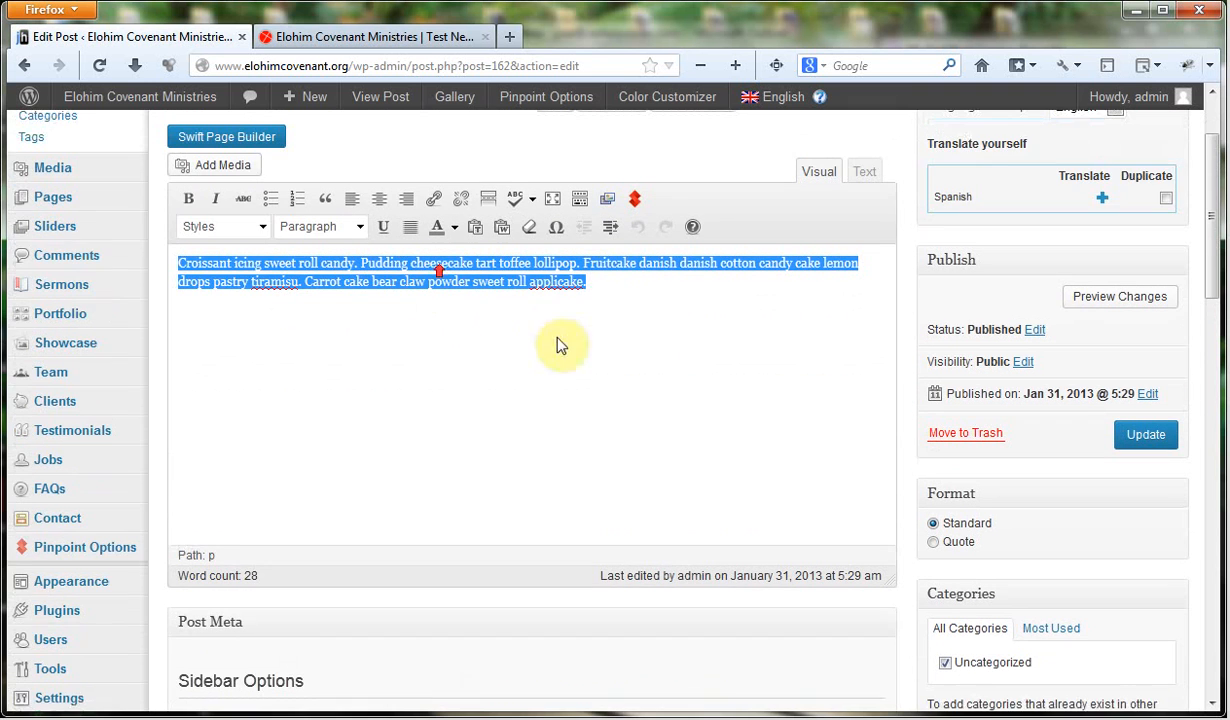
{"action": "left_click", "coordinate": [609, 291]}
{"action": "scroll", "coordinate": [610, 288], "scroll_direction": "up", "scroll_amount": 2}
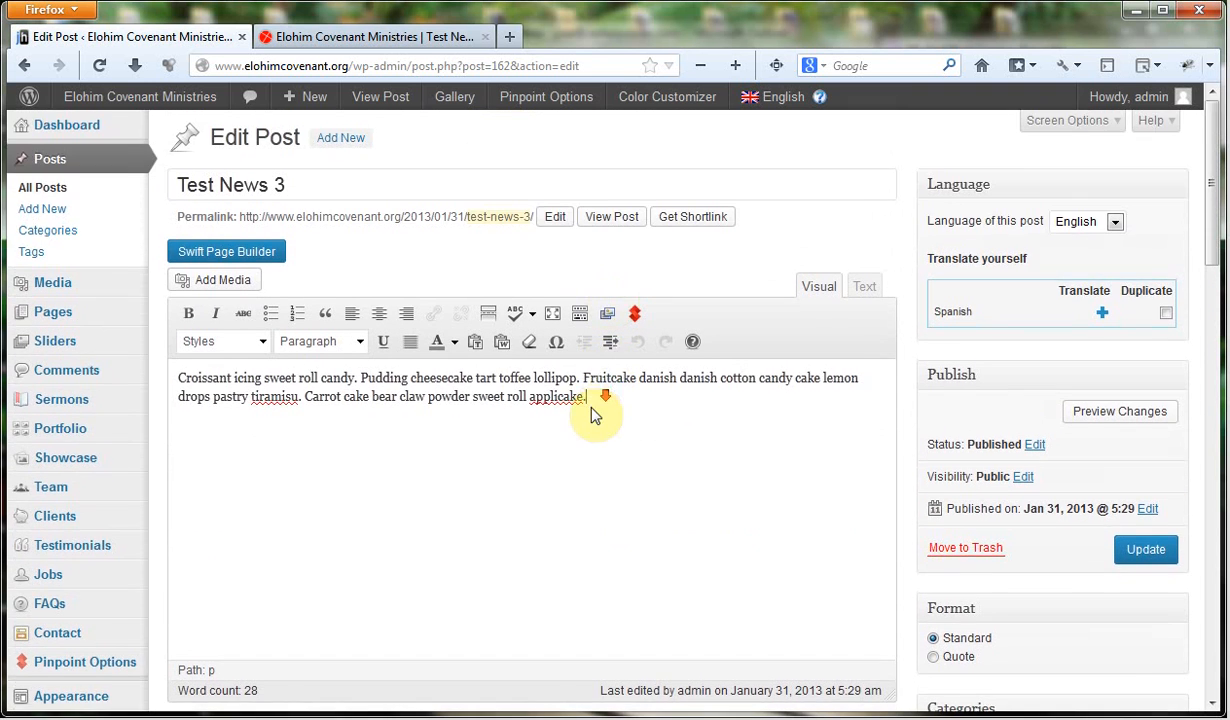
{"action": "scroll", "coordinate": [594, 412], "scroll_direction": "down", "scroll_amount": 4}
{"action": "scroll", "coordinate": [592, 412], "scroll_direction": "down", "scroll_amount": 5}
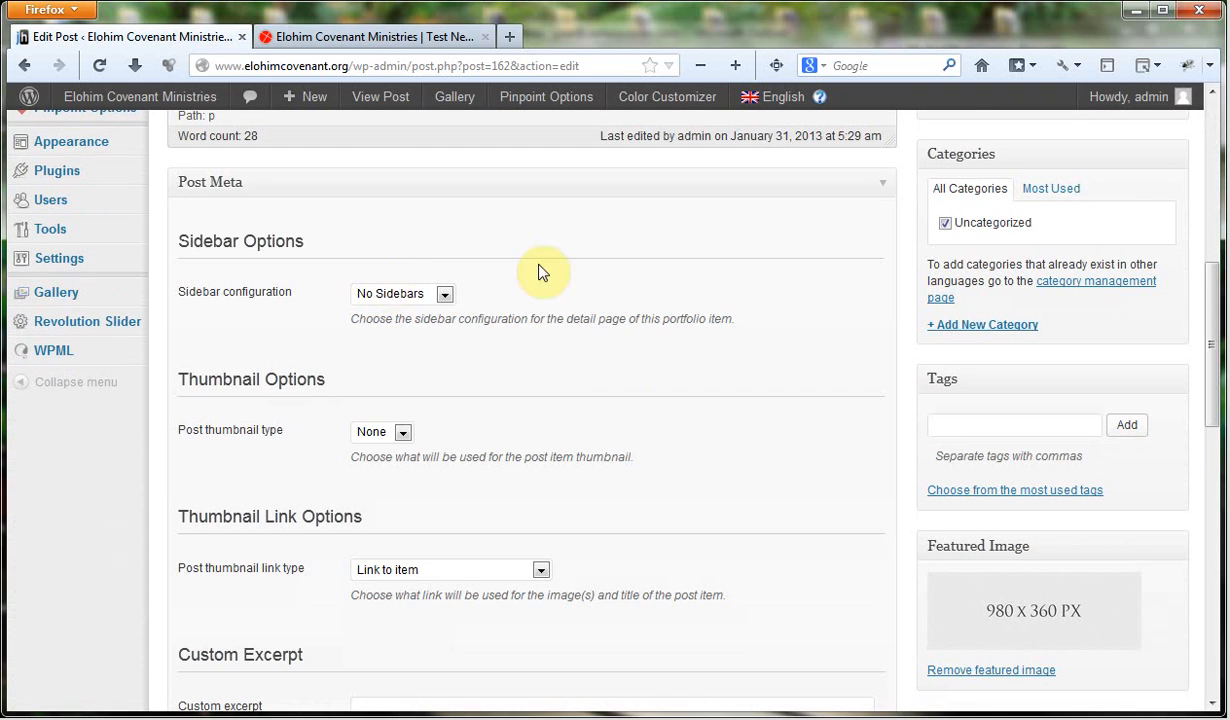
{"action": "left_click", "coordinate": [393, 304]}
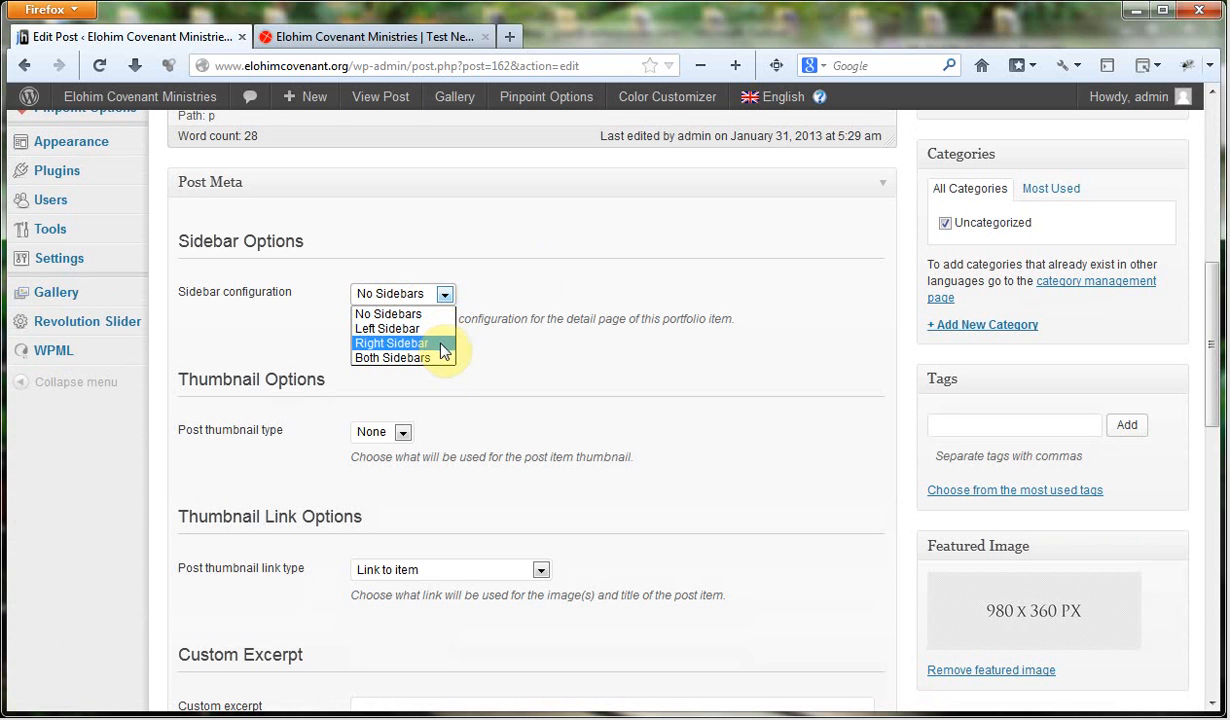
{"action": "left_click", "coordinate": [651, 253]}
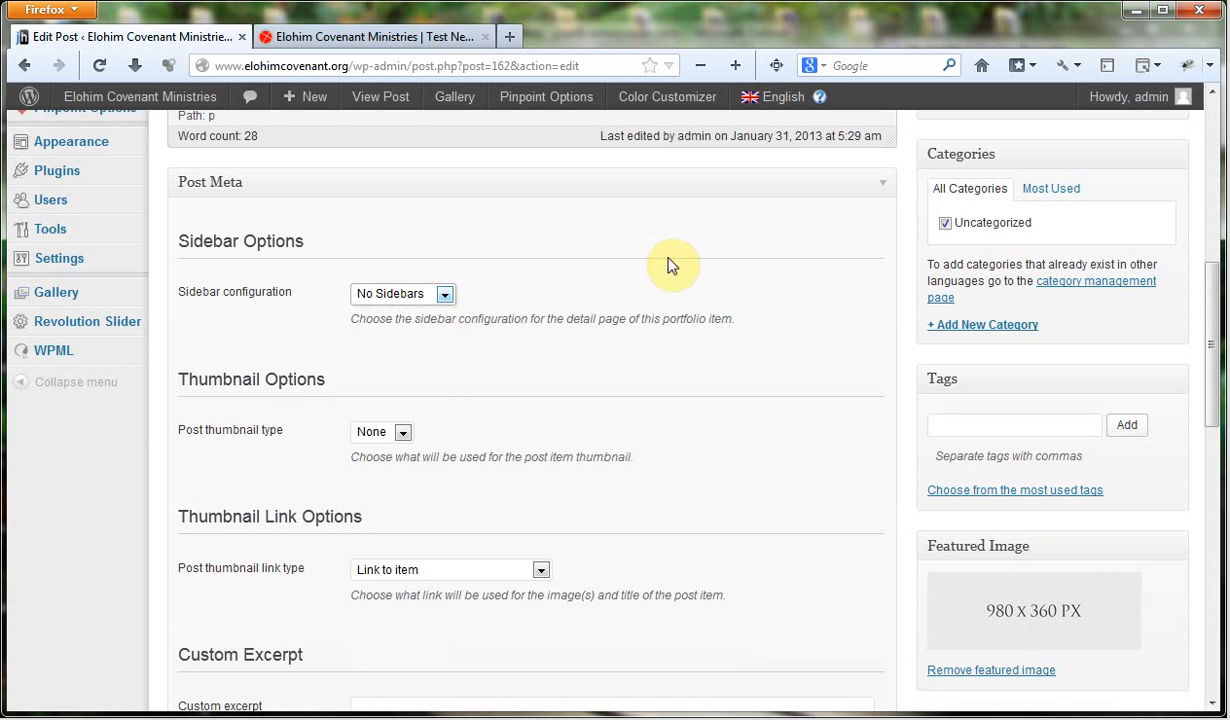
Step: Remove the post's placeholder featured image and set DSC_0333-640x424.jpg from the media library in its place
{"action": "scroll", "coordinate": [689, 280], "scroll_direction": "down", "scroll_amount": 4}
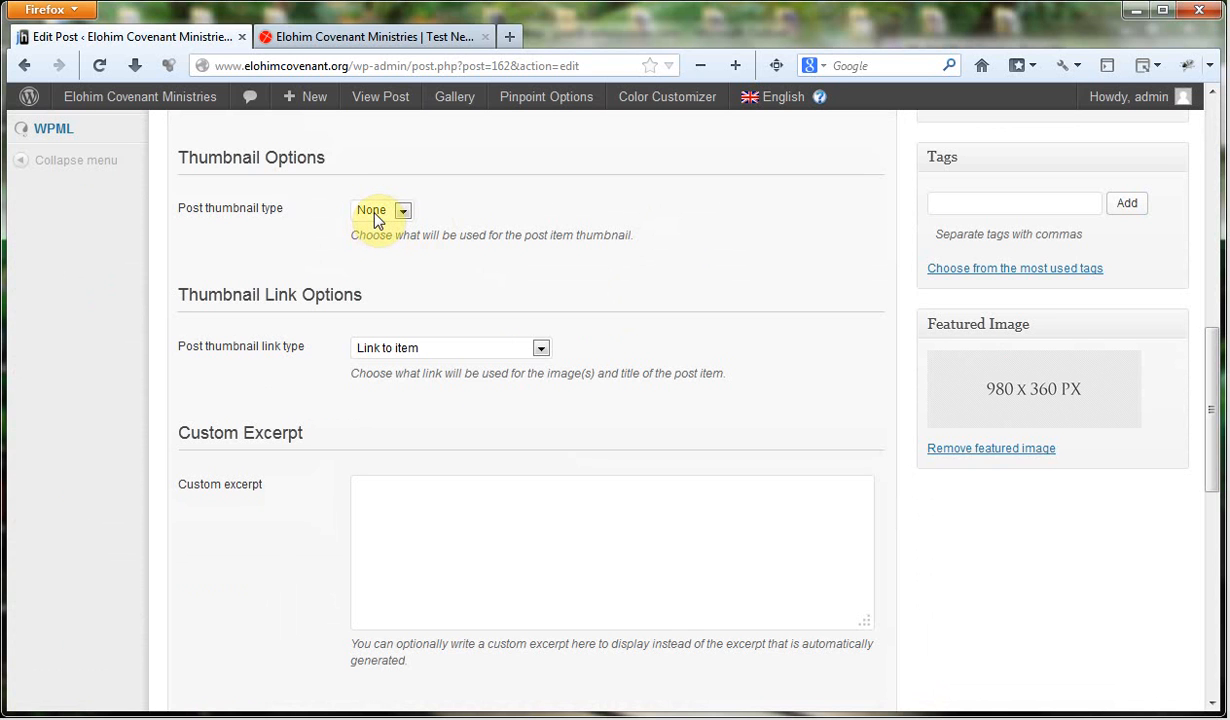
{"action": "left_click", "coordinate": [981, 449]}
{"action": "left_click", "coordinate": [970, 359]}
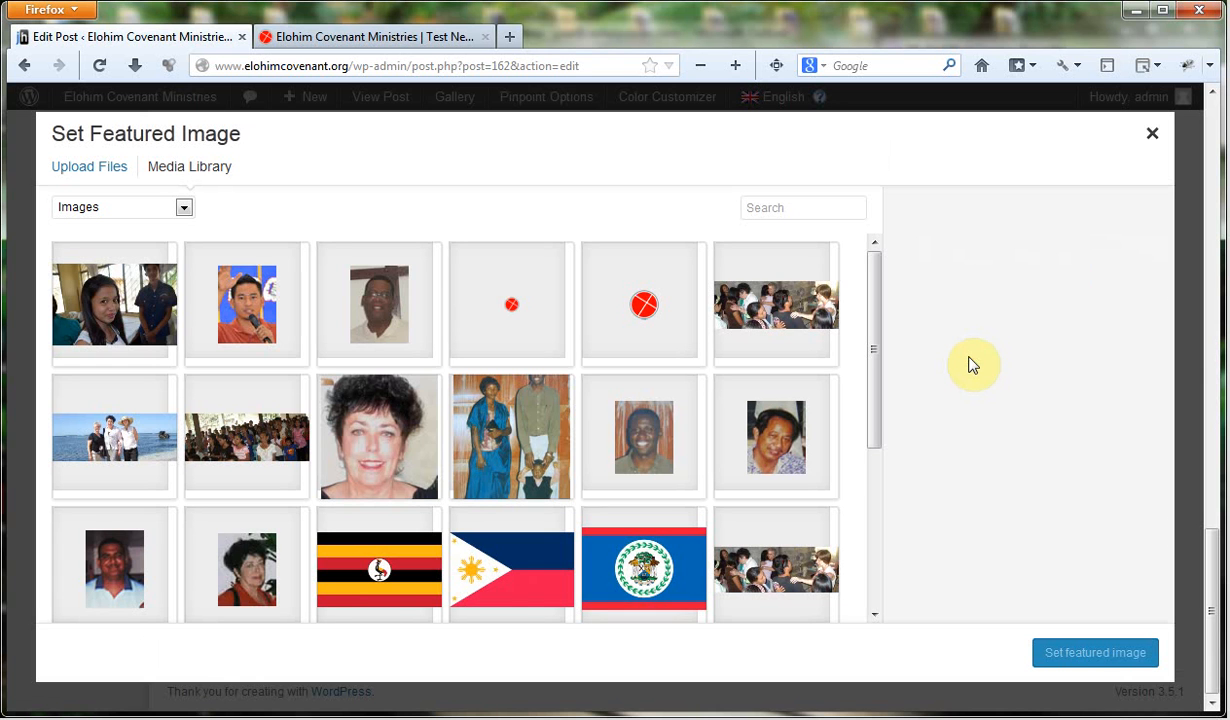
{"action": "left_click", "coordinate": [121, 320]}
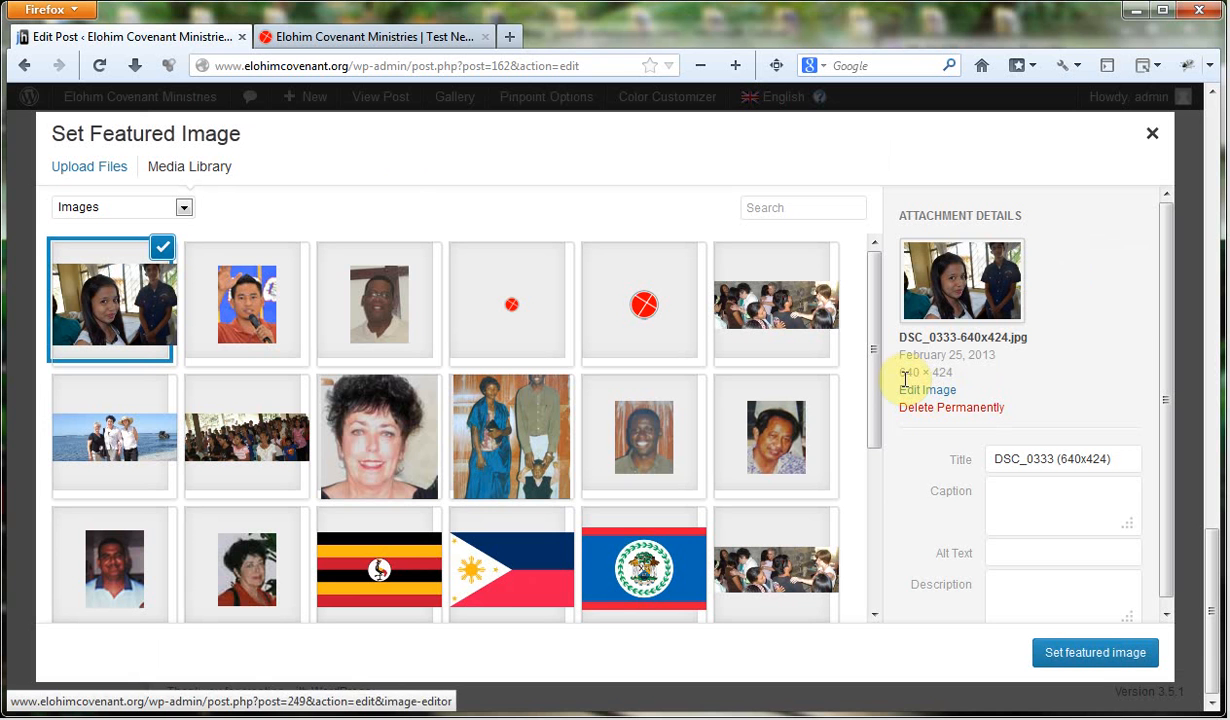
{"action": "left_click", "coordinate": [1090, 655]}
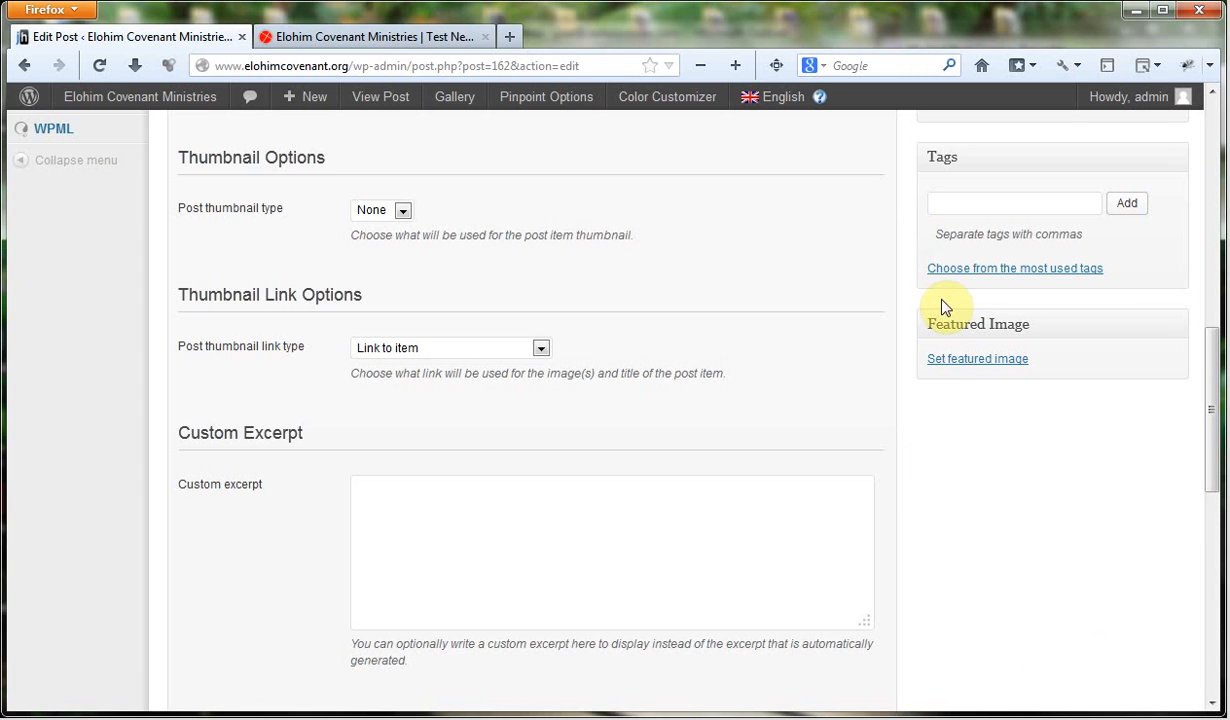
Step: Set the post's sidebar configuration to Right Sidebar and update the post
{"action": "scroll", "coordinate": [1071, 430], "scroll_direction": "up", "scroll_amount": 5}
{"action": "scroll", "coordinate": [1071, 441], "scroll_direction": "up", "scroll_amount": 5}
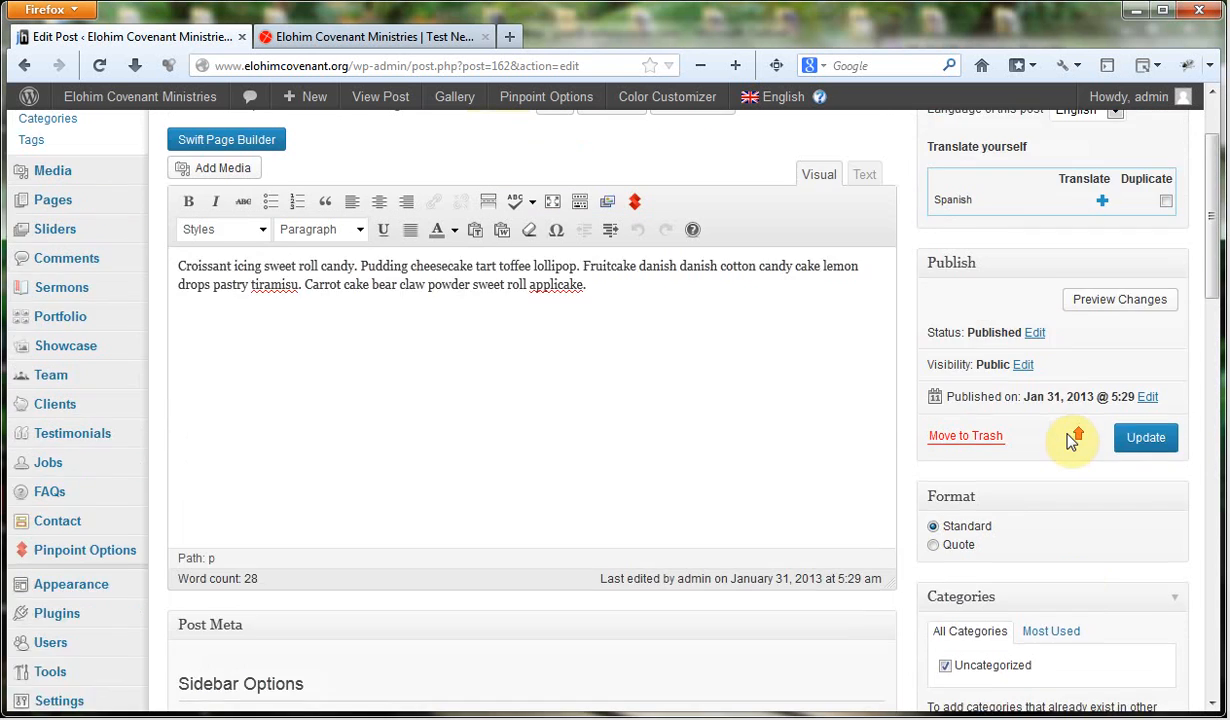
{"action": "scroll", "coordinate": [793, 448], "scroll_direction": "down", "scroll_amount": 10}
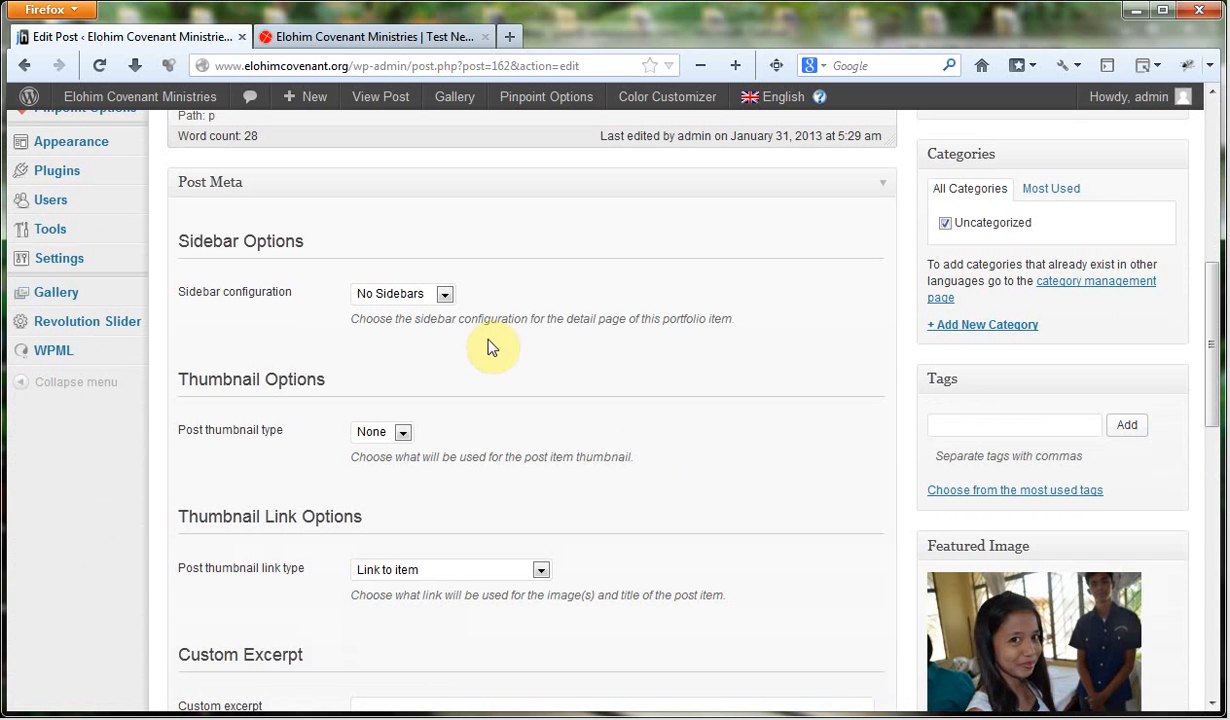
{"action": "left_click", "coordinate": [444, 296]}
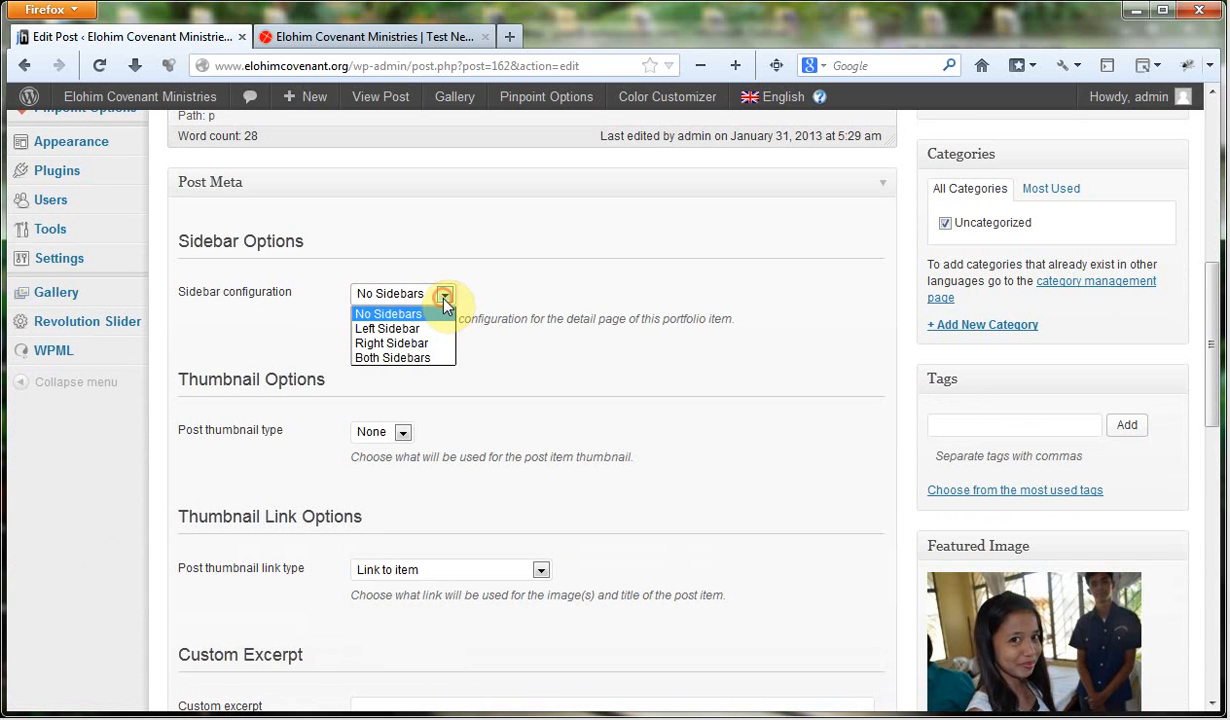
{"action": "left_click", "coordinate": [412, 341]}
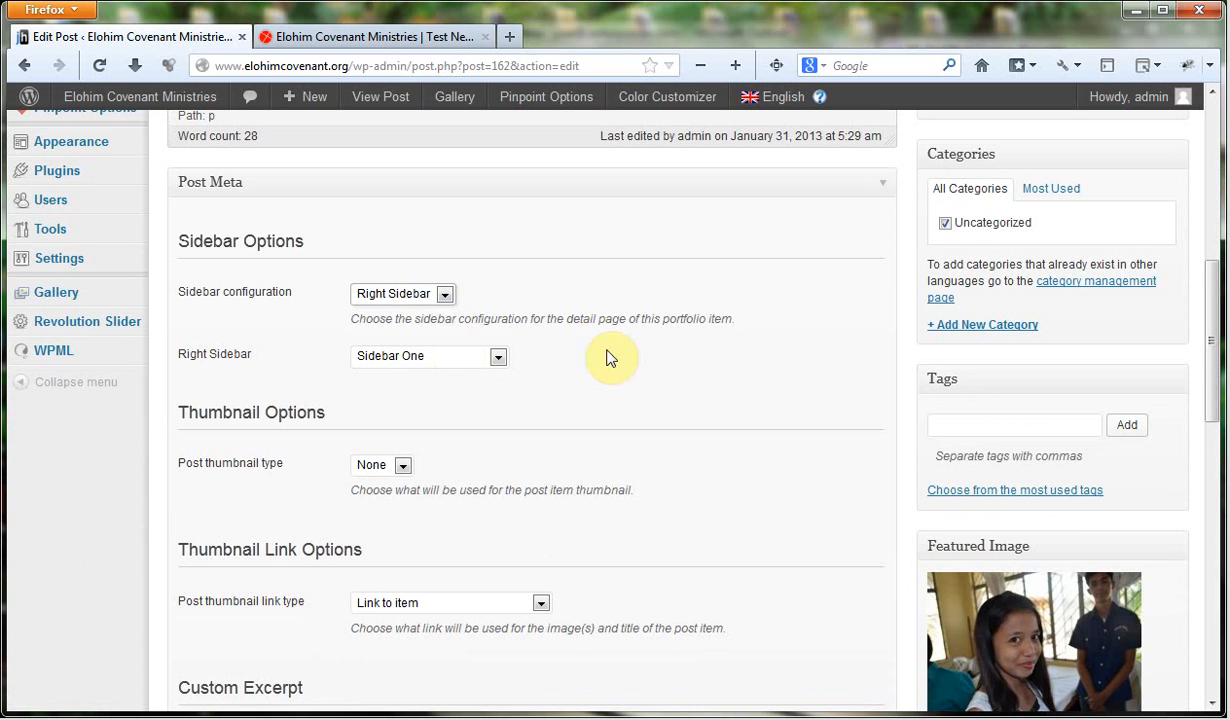
{"action": "scroll", "coordinate": [1058, 376], "scroll_direction": "up", "scroll_amount": 3}
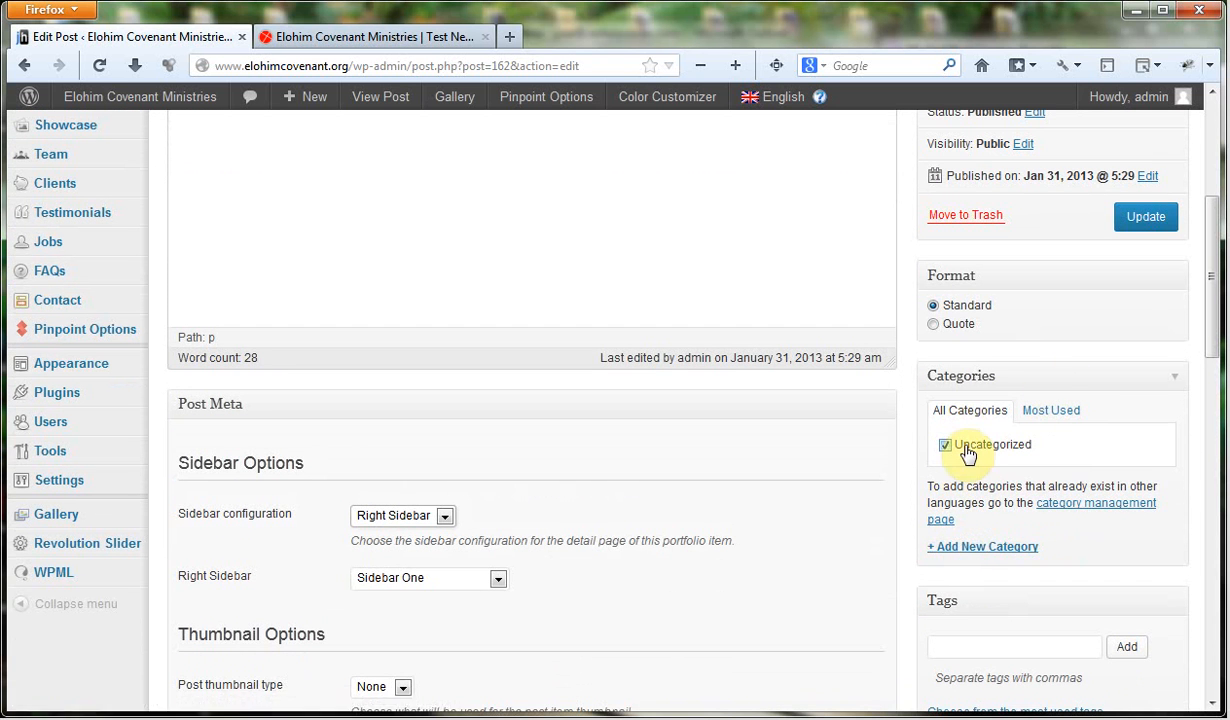
{"action": "scroll", "coordinate": [1010, 400], "scroll_direction": "up", "scroll_amount": 3}
{"action": "scroll", "coordinate": [962, 367], "scroll_direction": "up", "scroll_amount": 1}
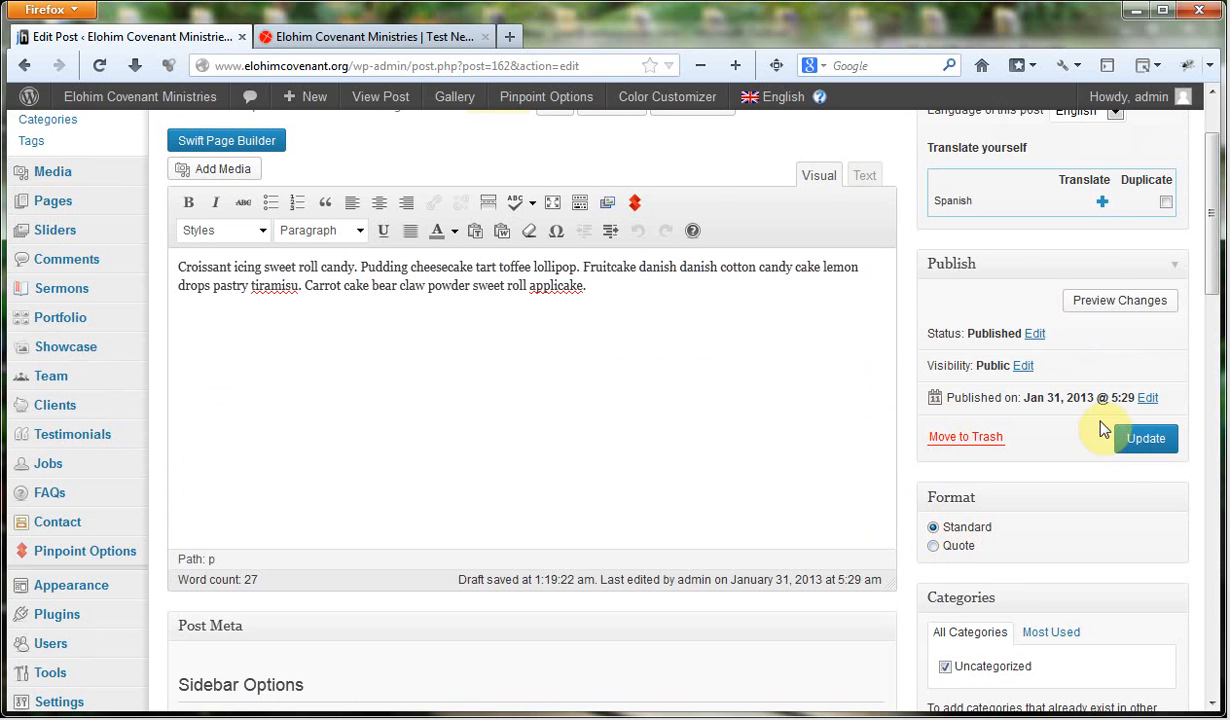
{"action": "scroll", "coordinate": [1098, 426], "scroll_direction": "up", "scroll_amount": 2}
{"action": "left_click", "coordinate": [1140, 550]}
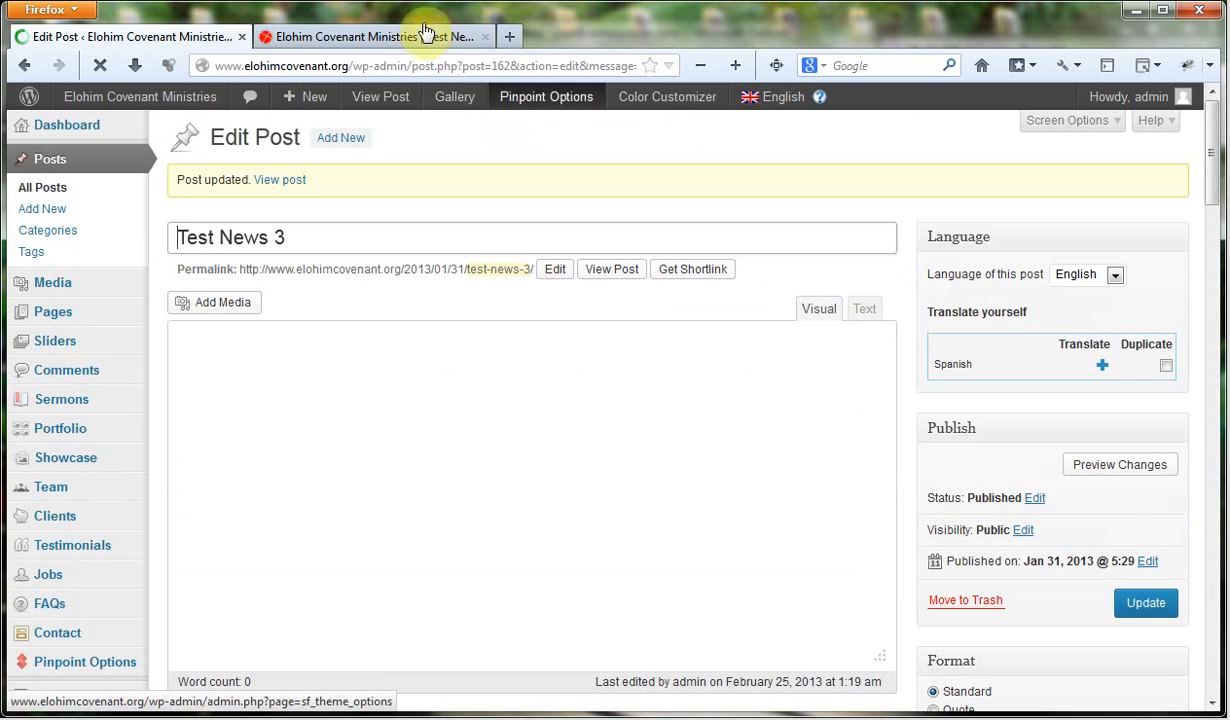
Step: Reload the live Test News 3 article and review its featured image, body text and sidebar
{"action": "left_click", "coordinate": [352, 34]}
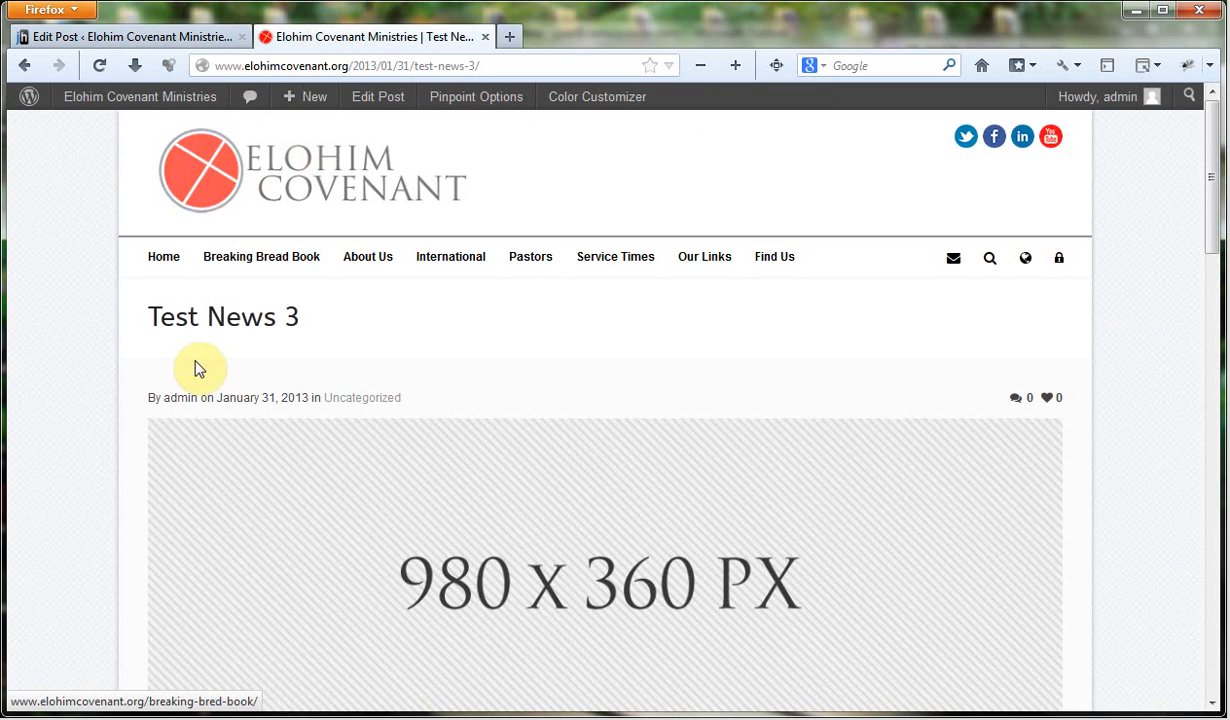
{"action": "left_click", "coordinate": [98, 64]}
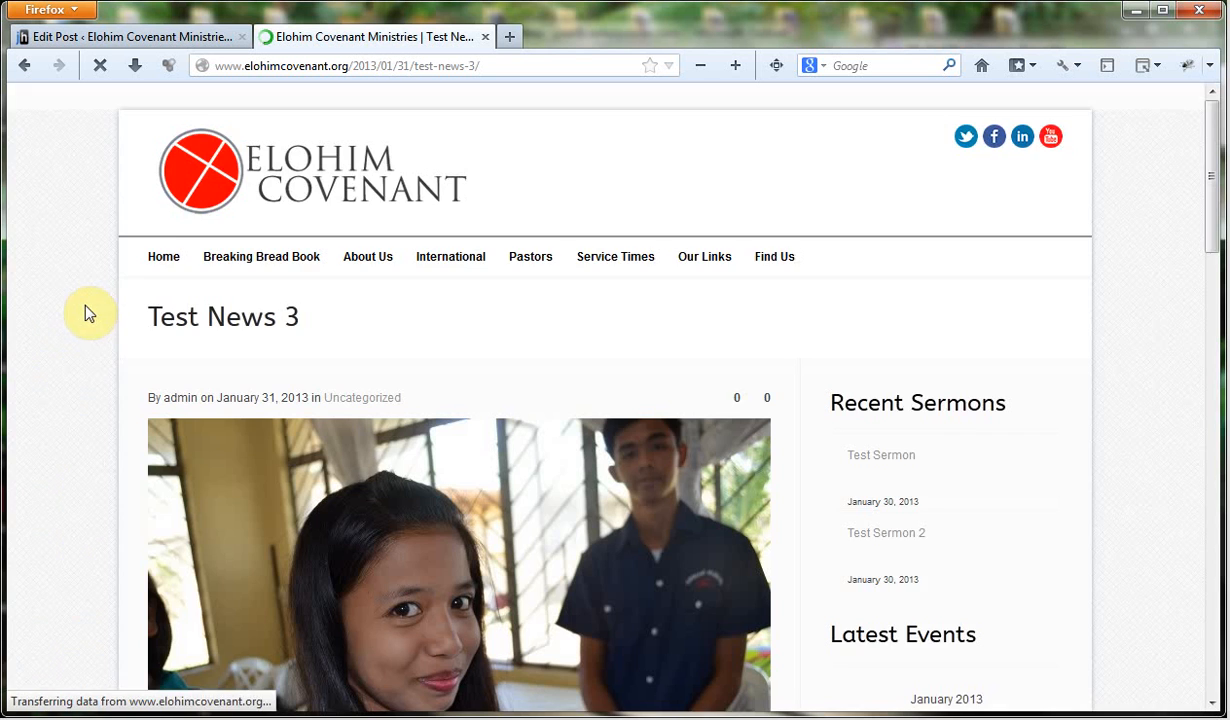
{"action": "scroll", "coordinate": [150, 360], "scroll_direction": "down", "scroll_amount": 4}
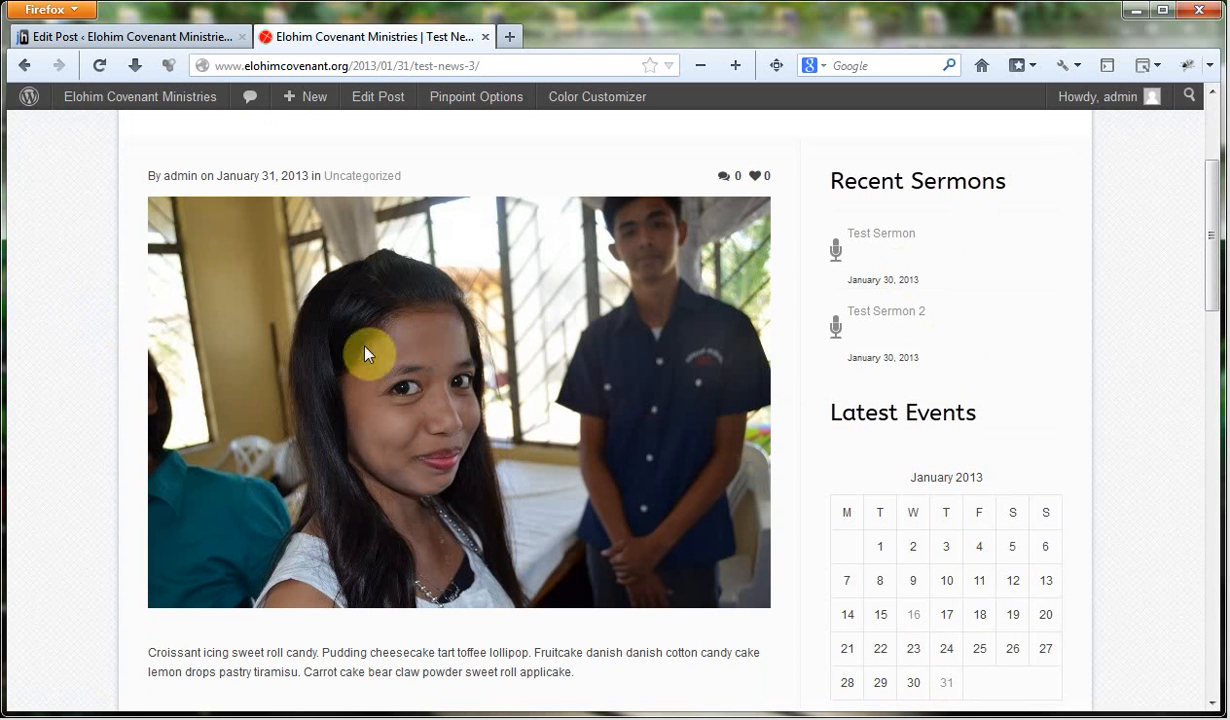
{"action": "scroll", "coordinate": [588, 424], "scroll_direction": "down", "scroll_amount": 5}
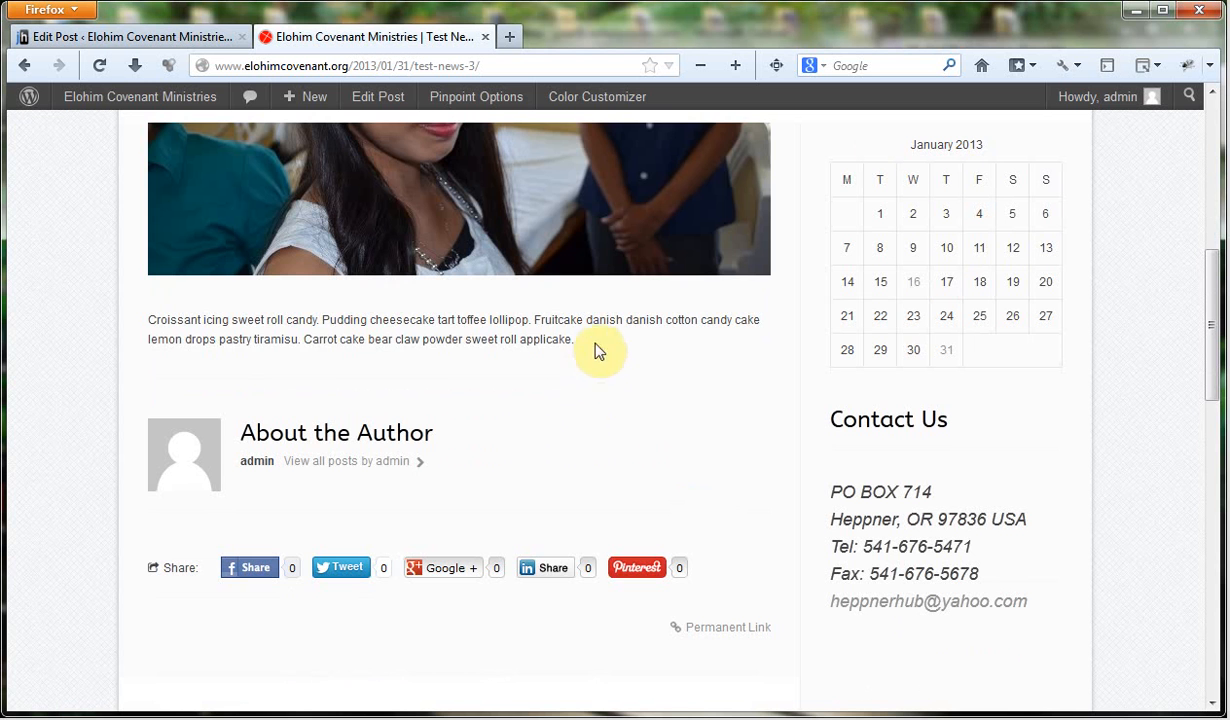
{"action": "left_click_drag", "start_coordinate": [595, 345], "coordinate": [138, 328]}
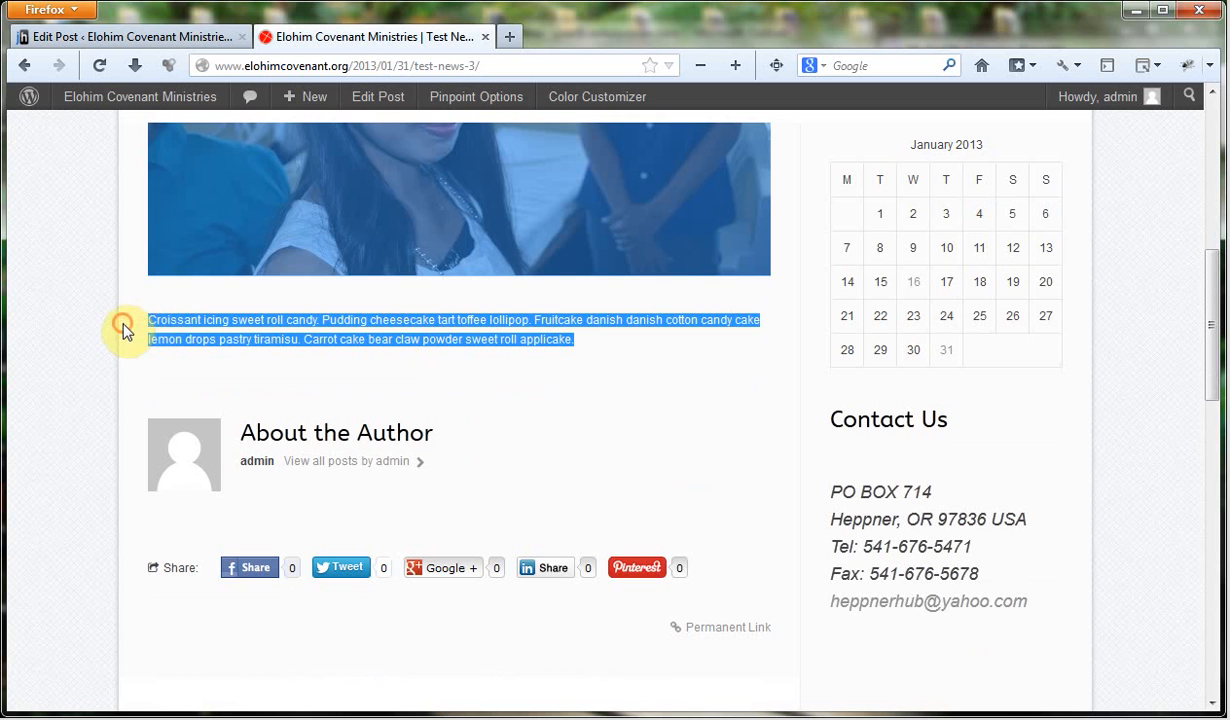
{"action": "left_click", "coordinate": [121, 328]}
{"action": "scroll", "coordinate": [96, 297], "scroll_direction": "up", "scroll_amount": 8}
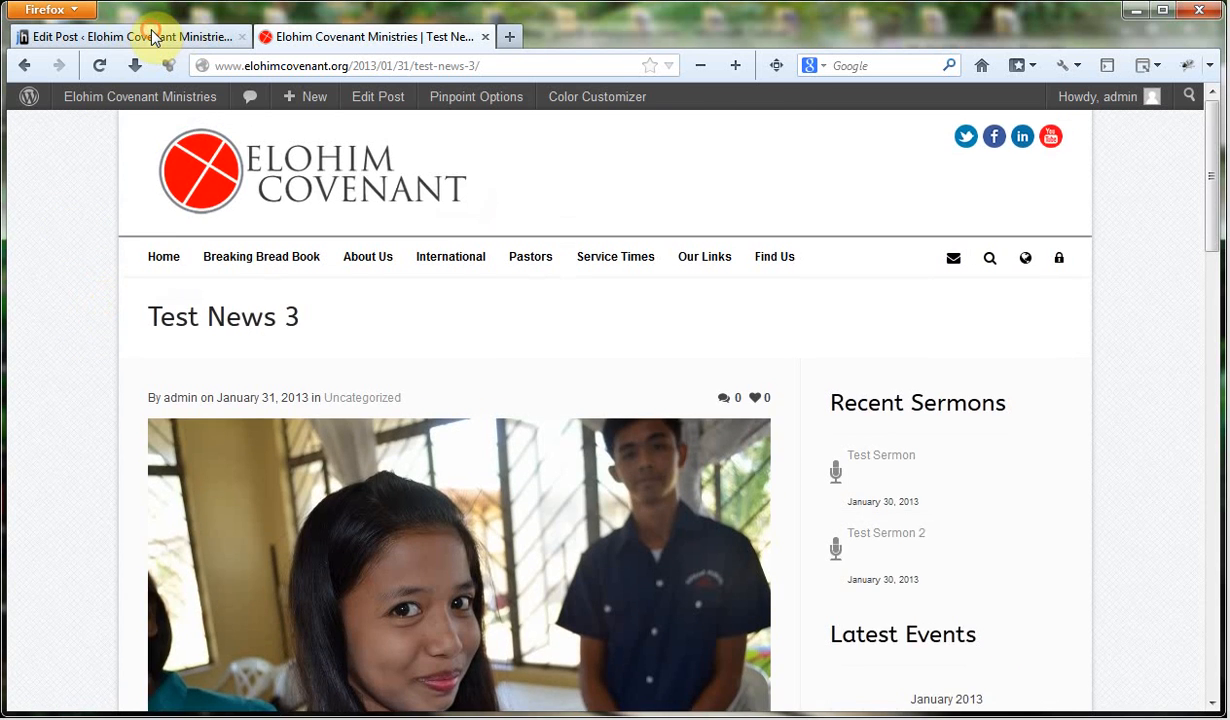
Step: Return to editing the post and replace its featured image with the 980 x 360 PX placeholder from the media library
{"action": "left_click", "coordinate": [155, 37]}
{"action": "scroll", "coordinate": [733, 349], "scroll_direction": "down", "scroll_amount": 10}
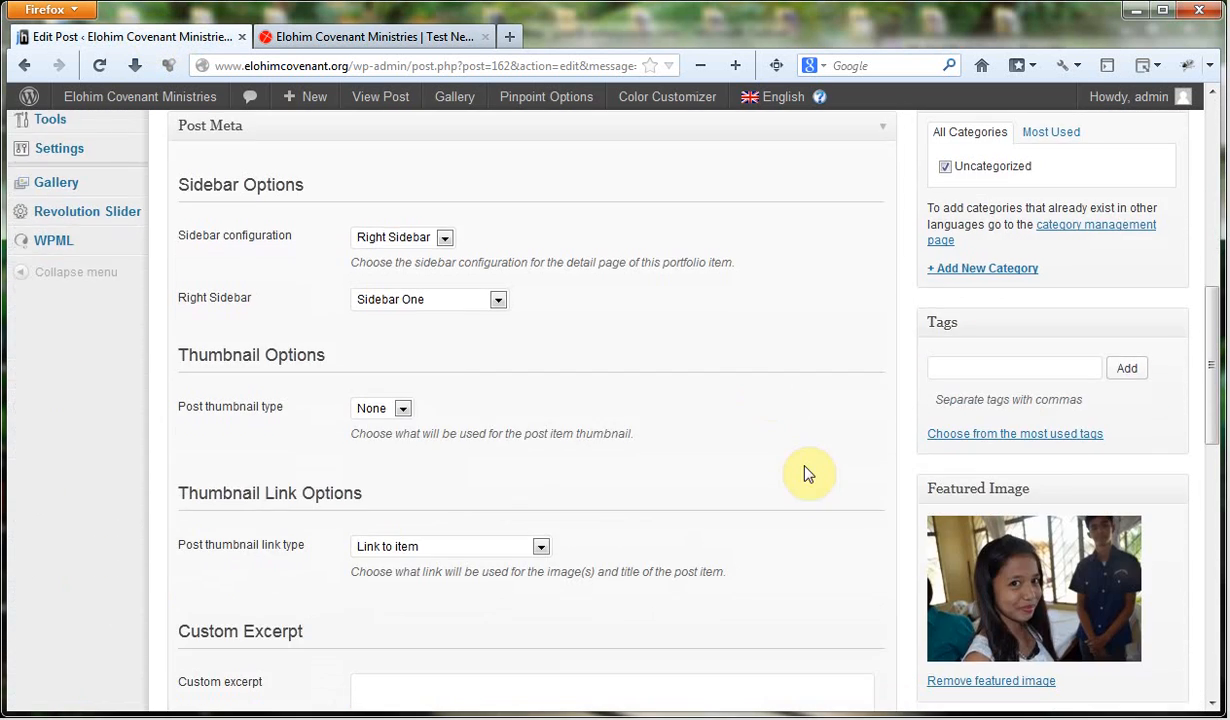
{"action": "scroll", "coordinate": [936, 523], "scroll_direction": "down", "scroll_amount": 4}
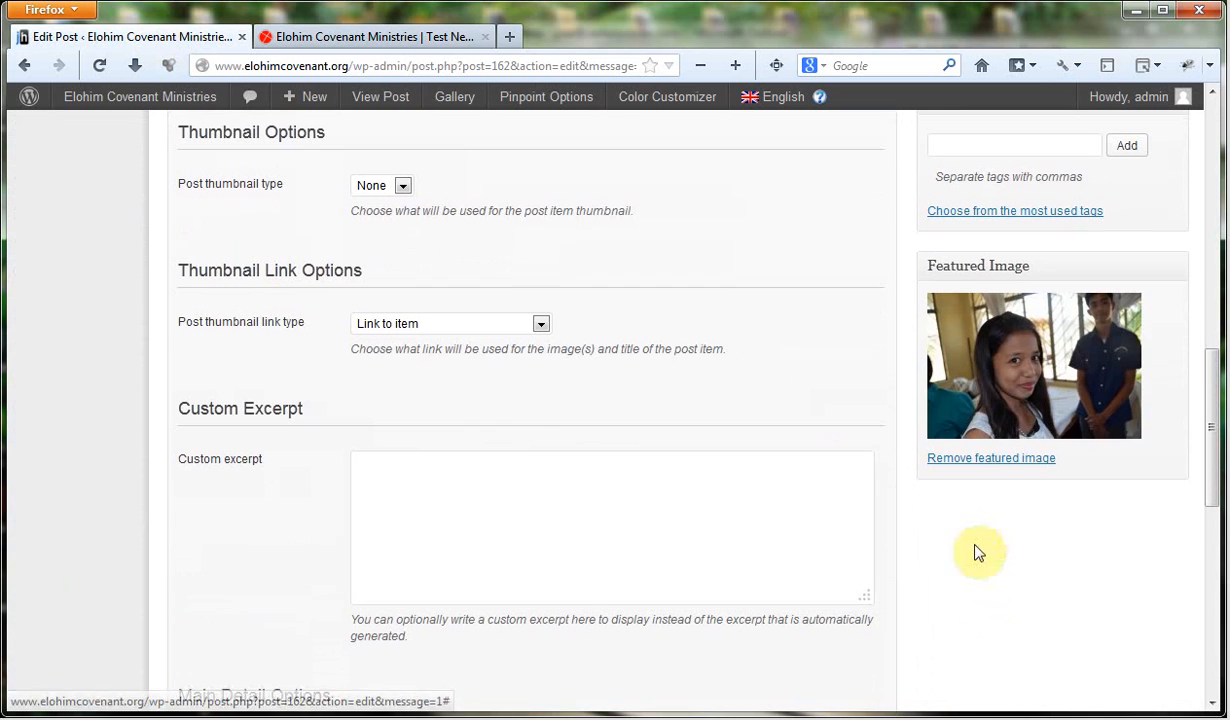
{"action": "left_click", "coordinate": [985, 460]}
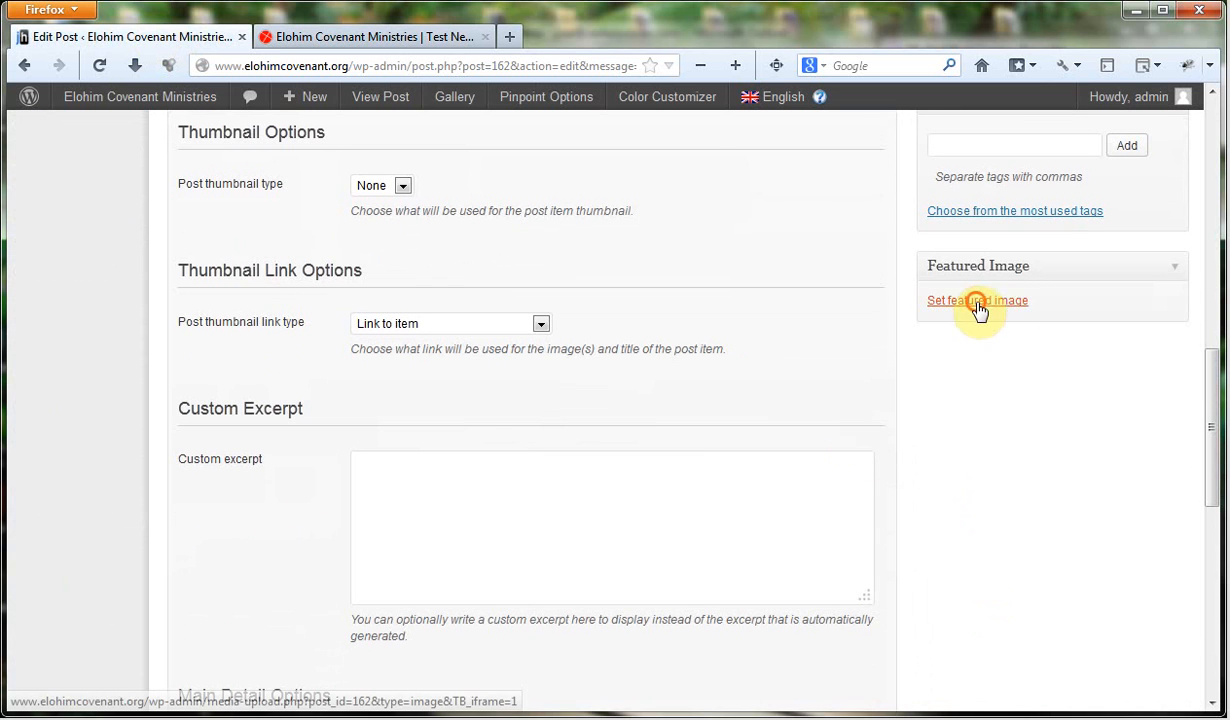
{"action": "left_click", "coordinate": [978, 305]}
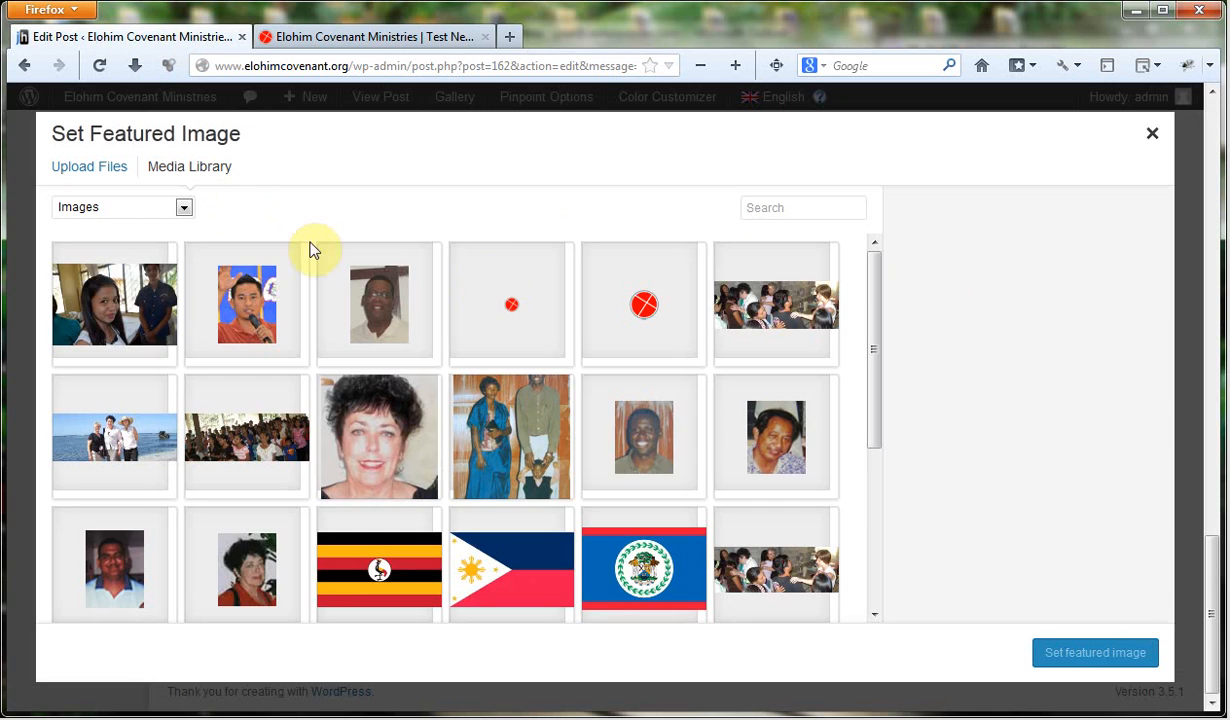
{"action": "scroll", "coordinate": [437, 374], "scroll_direction": "down", "scroll_amount": 5}
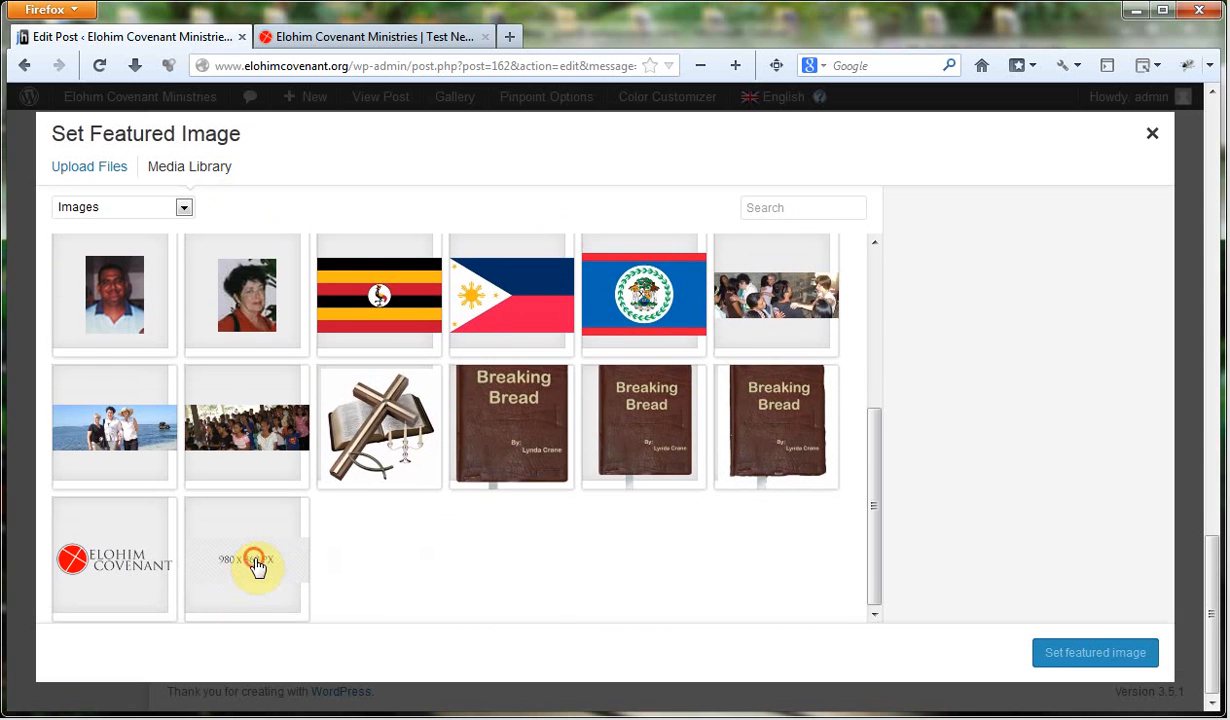
{"action": "left_click", "coordinate": [256, 566]}
{"action": "left_click", "coordinate": [1054, 651]}
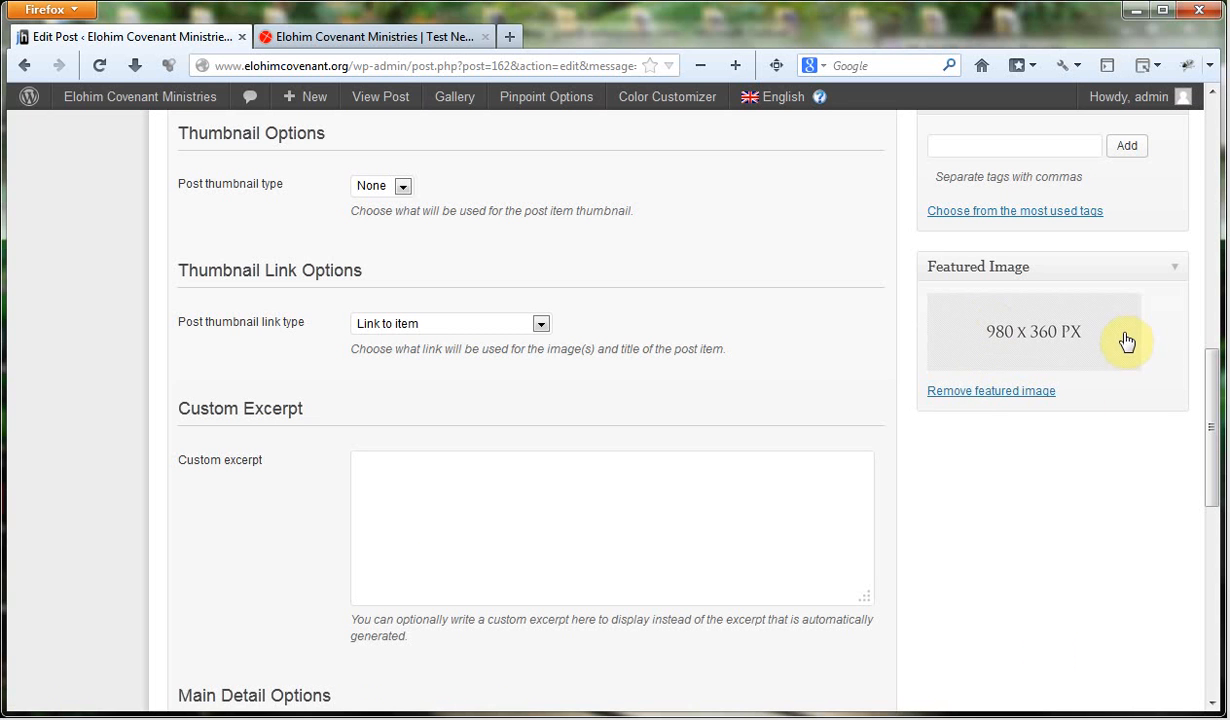
Step: Insert Presentation1.pptx from the media library as a link below the body text, and update the post
{"action": "scroll", "coordinate": [1129, 345], "scroll_direction": "up", "scroll_amount": 2}
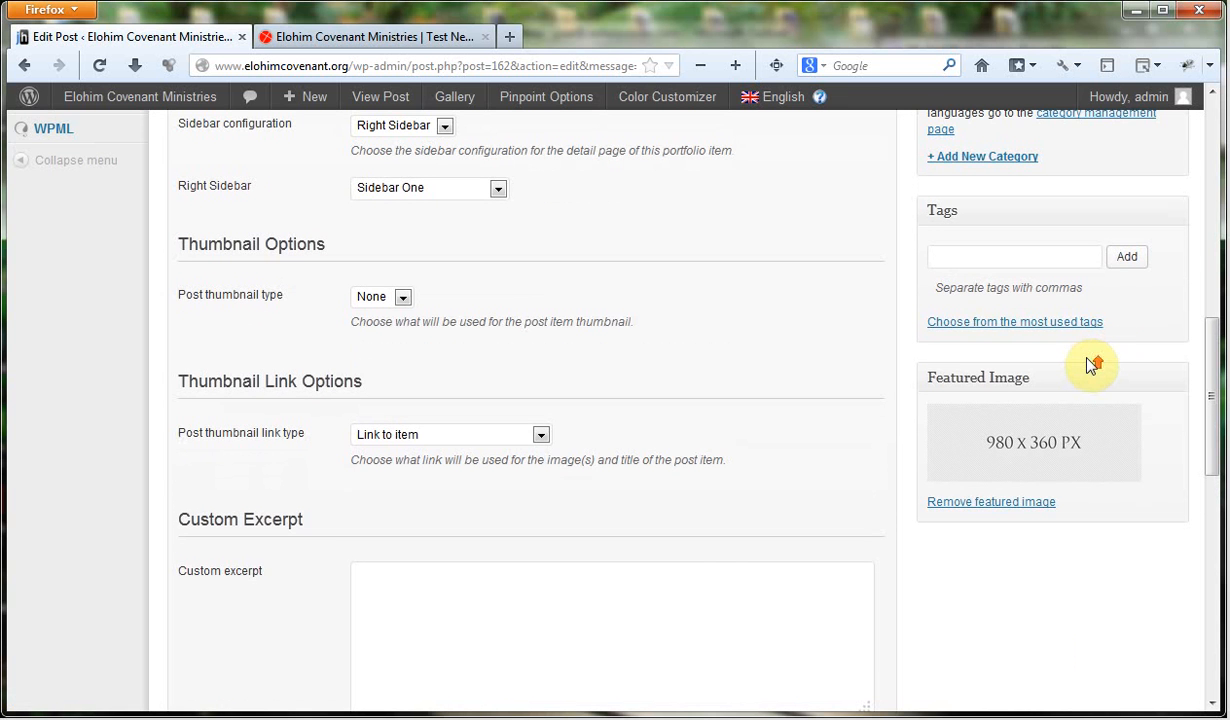
{"action": "scroll", "coordinate": [1089, 366], "scroll_direction": "up", "scroll_amount": 10}
{"action": "scroll", "coordinate": [1089, 366], "scroll_direction": "up", "scroll_amount": 2}
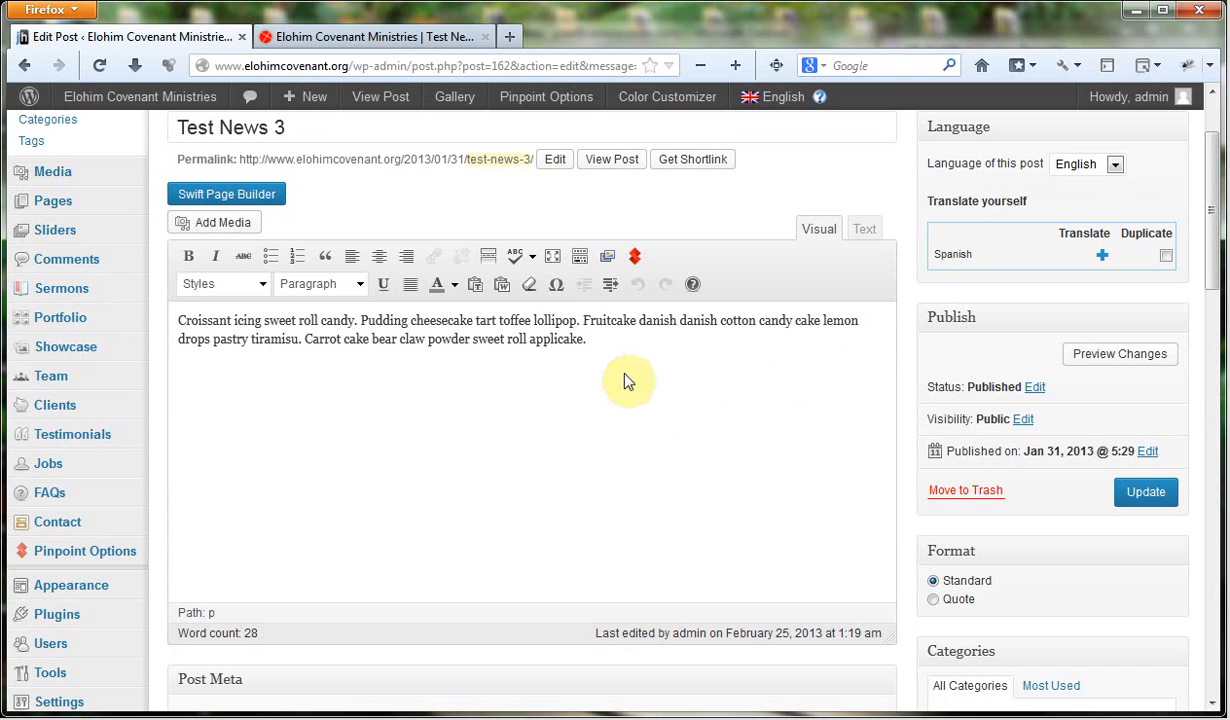
{"action": "left_click", "coordinate": [598, 356]}
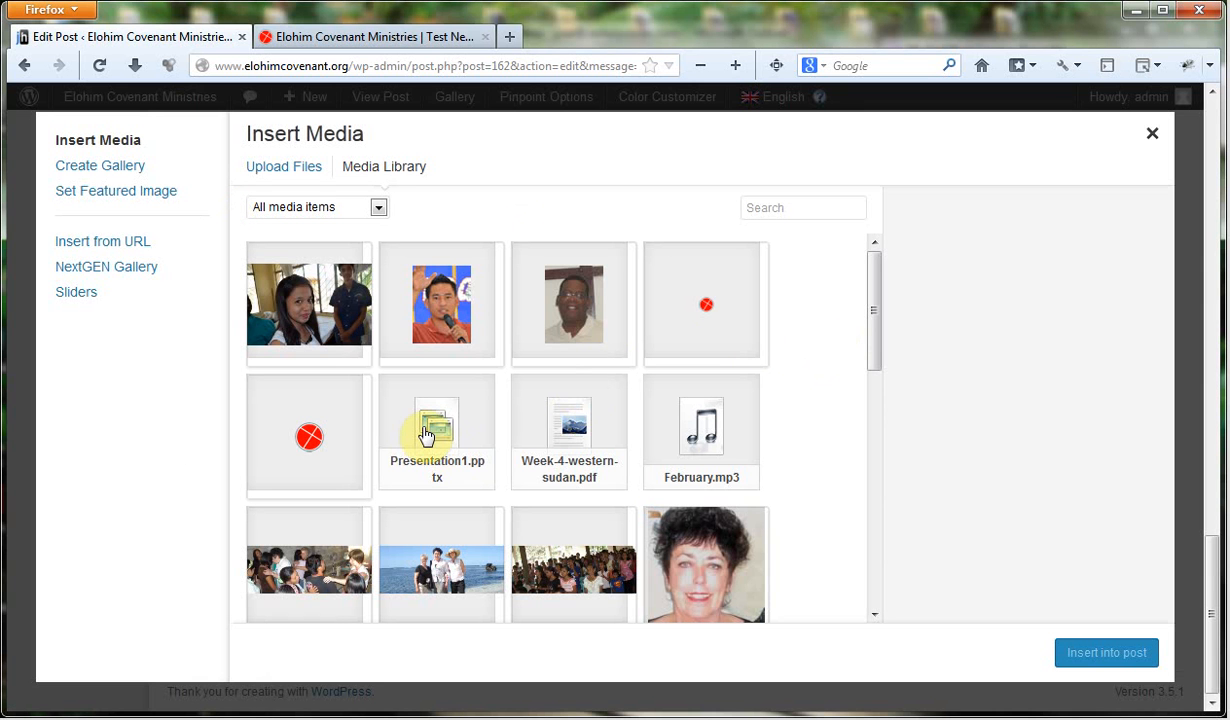
{"action": "left_click", "coordinate": [426, 432]}
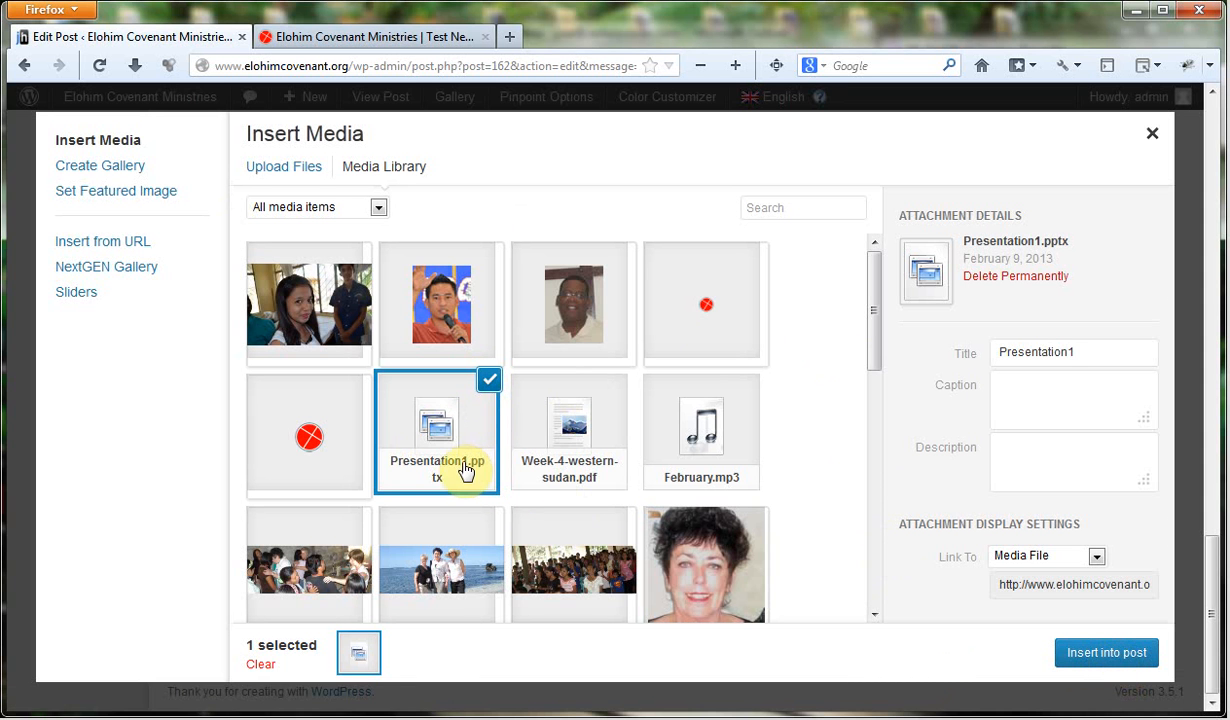
{"action": "left_click", "coordinate": [1103, 655]}
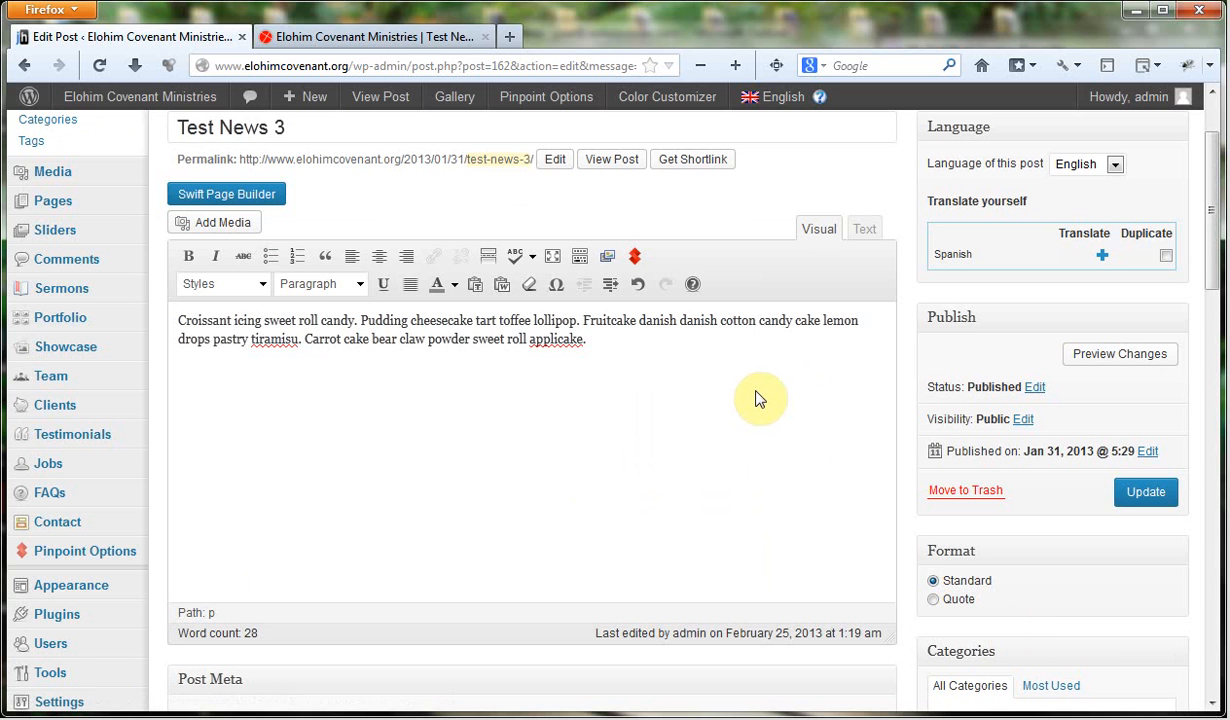
{"action": "left_click", "coordinate": [1146, 494]}
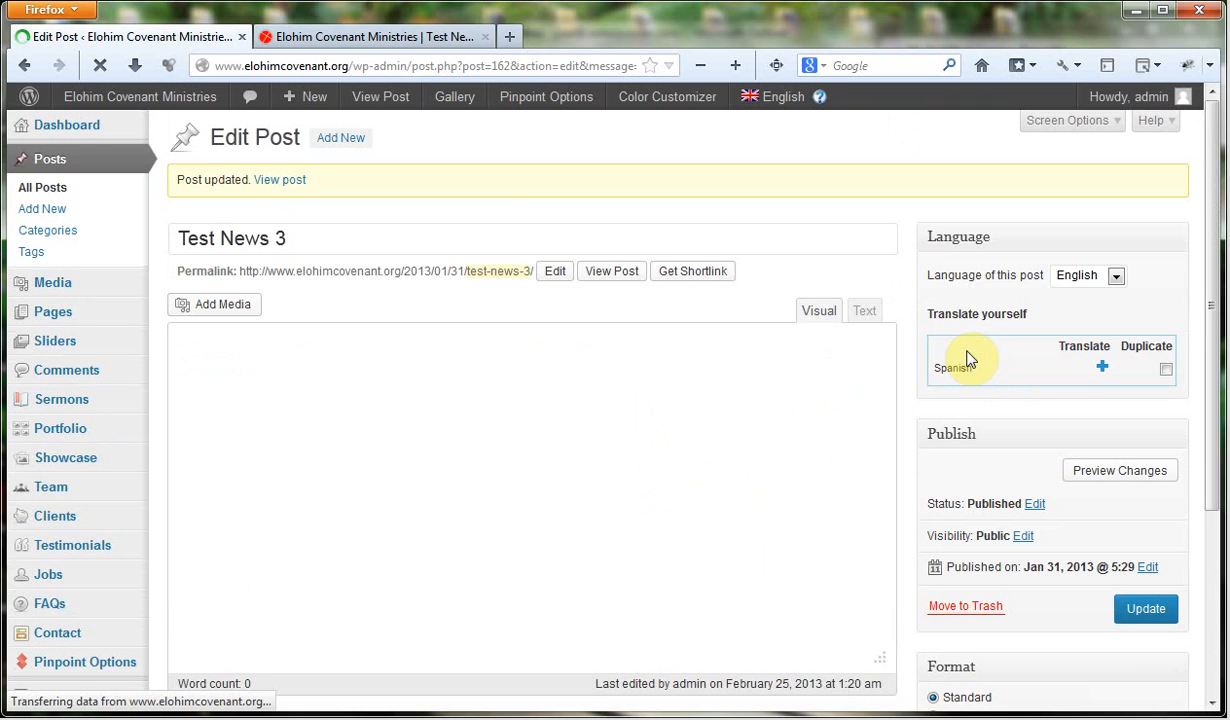
Step: Set the post's sidebar configuration to No Sidebars and update the post
{"action": "scroll", "coordinate": [930, 360], "scroll_direction": "down", "scroll_amount": 10}
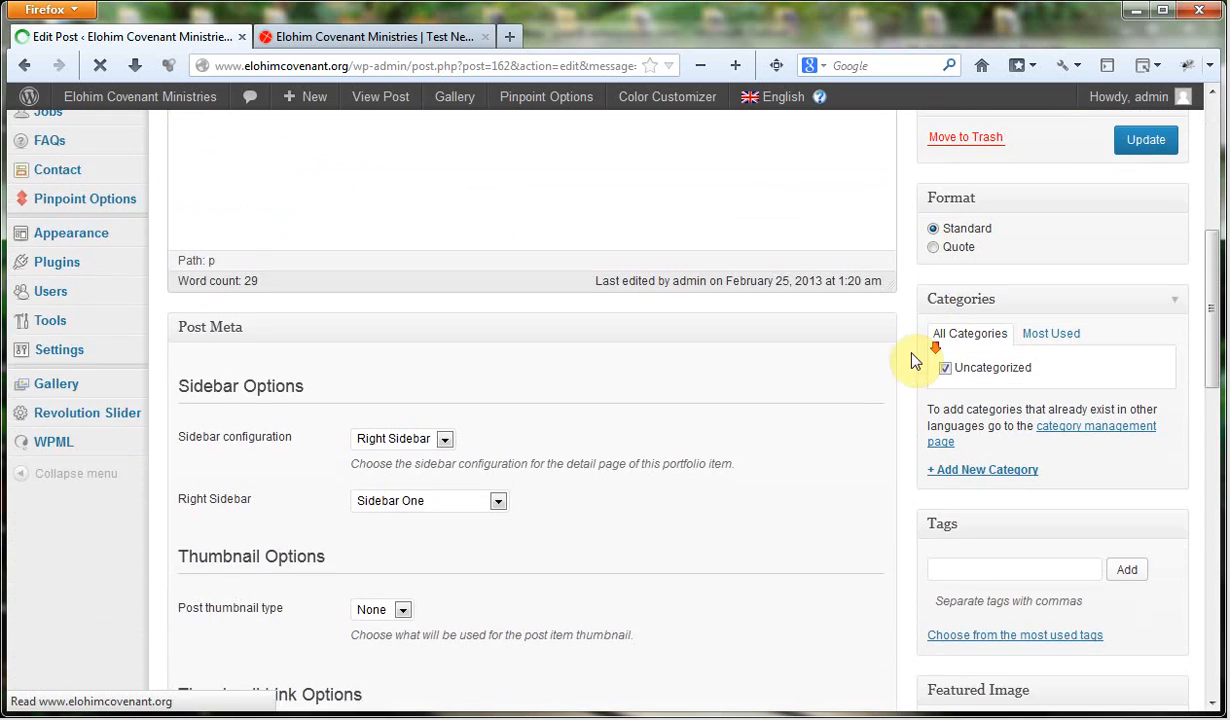
{"action": "left_click", "coordinate": [446, 237]}
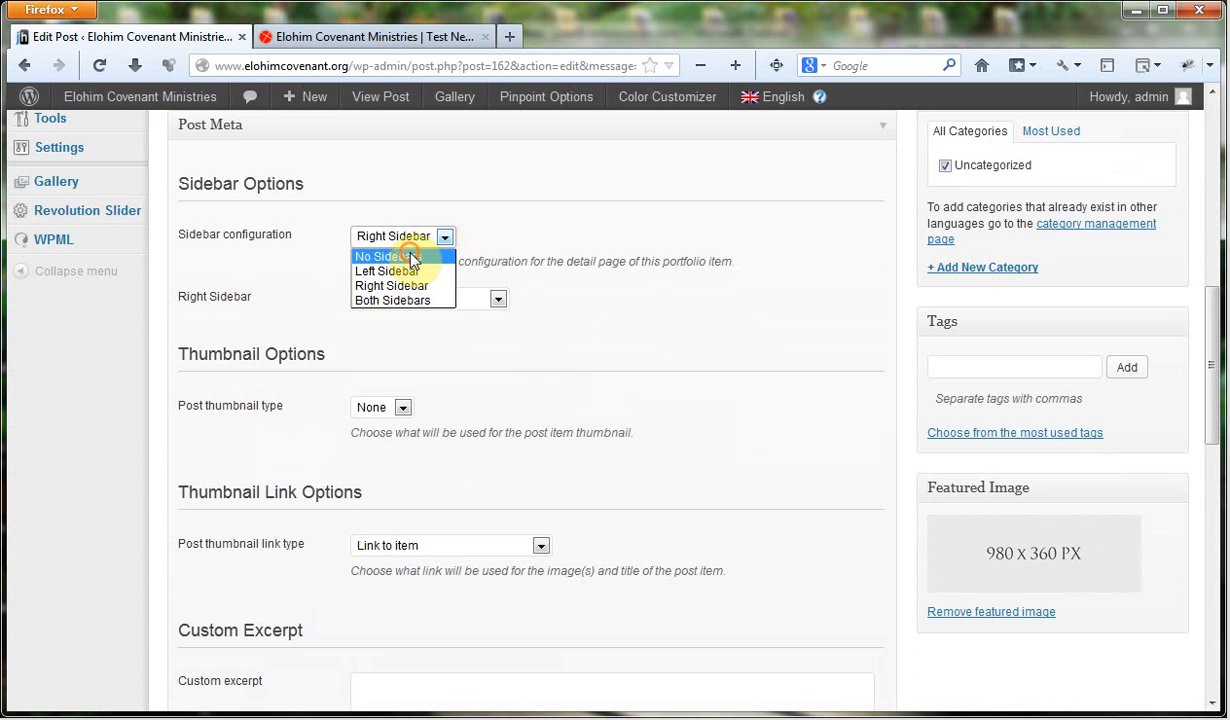
{"action": "left_click", "coordinate": [400, 252]}
{"action": "scroll", "coordinate": [707, 372], "scroll_direction": "up", "scroll_amount": 3}
{"action": "scroll", "coordinate": [707, 372], "scroll_direction": "up", "scroll_amount": 5}
{"action": "left_click", "coordinate": [1150, 603]}
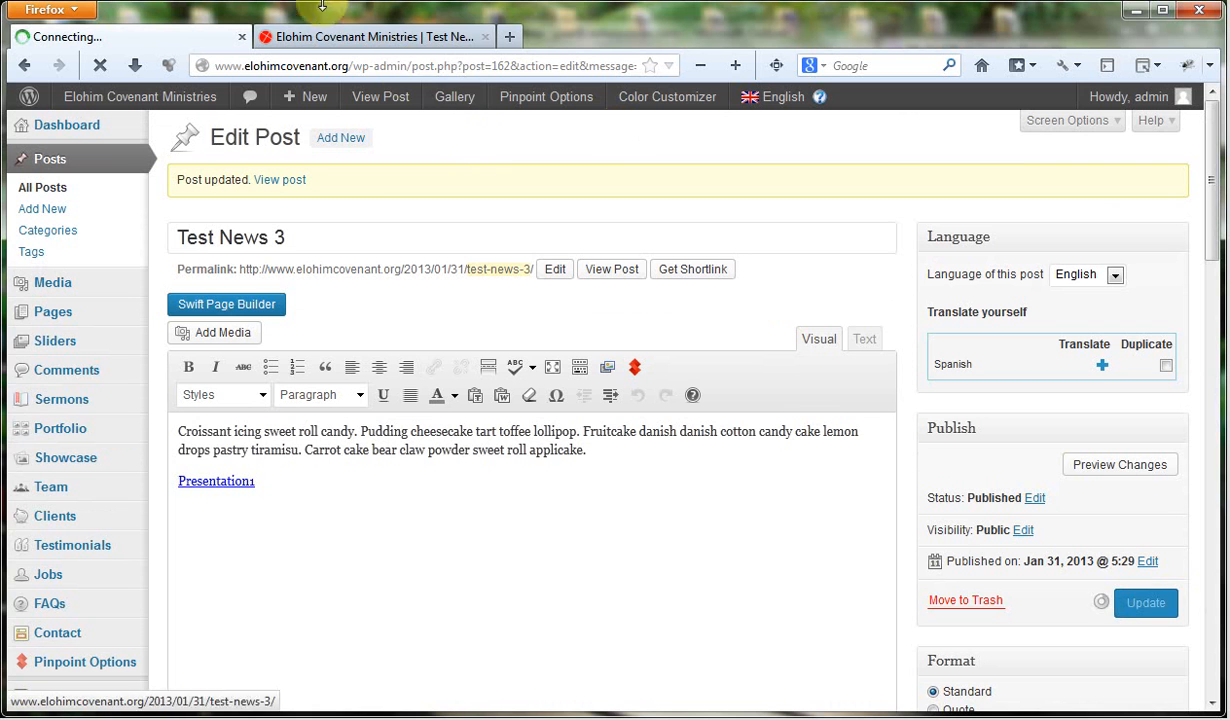
Step: Reload the live Test News 3 article and check its layout, featured image and presentation link
{"action": "left_click", "coordinate": [333, 36]}
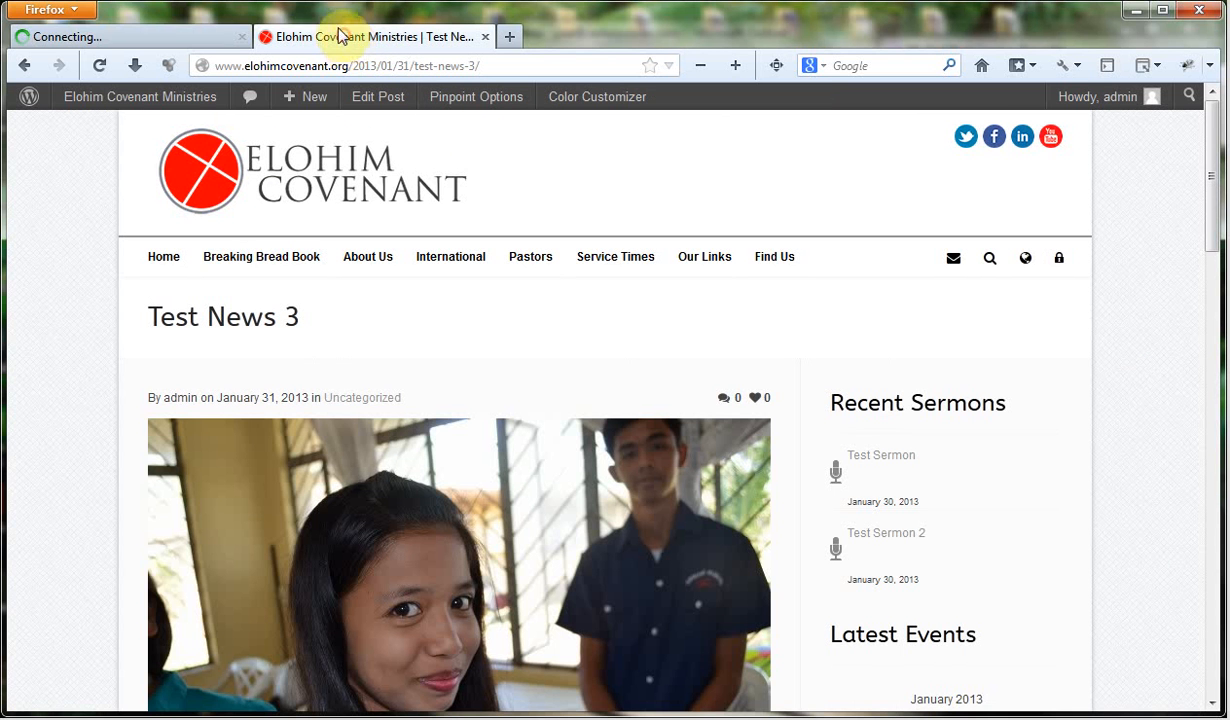
{"action": "left_click", "coordinate": [98, 64]}
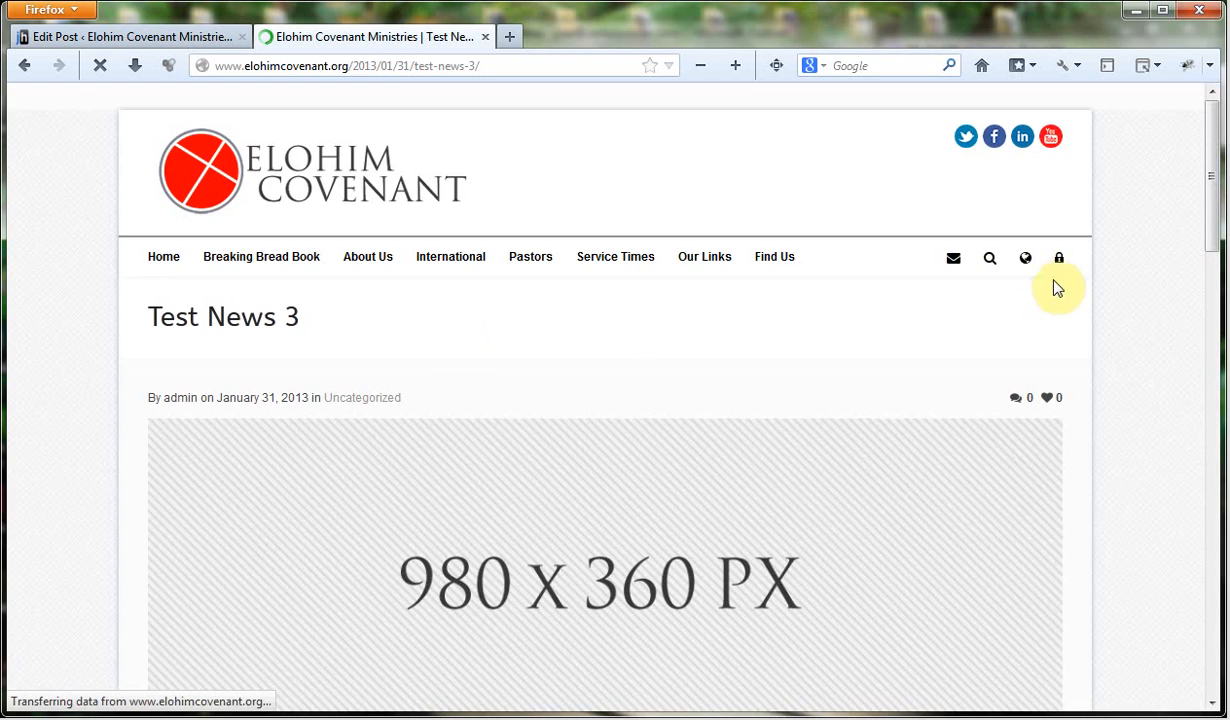
{"action": "left_click", "coordinate": [1174, 358]}
{"action": "scroll", "coordinate": [1174, 358], "scroll_direction": "down", "scroll_amount": 2}
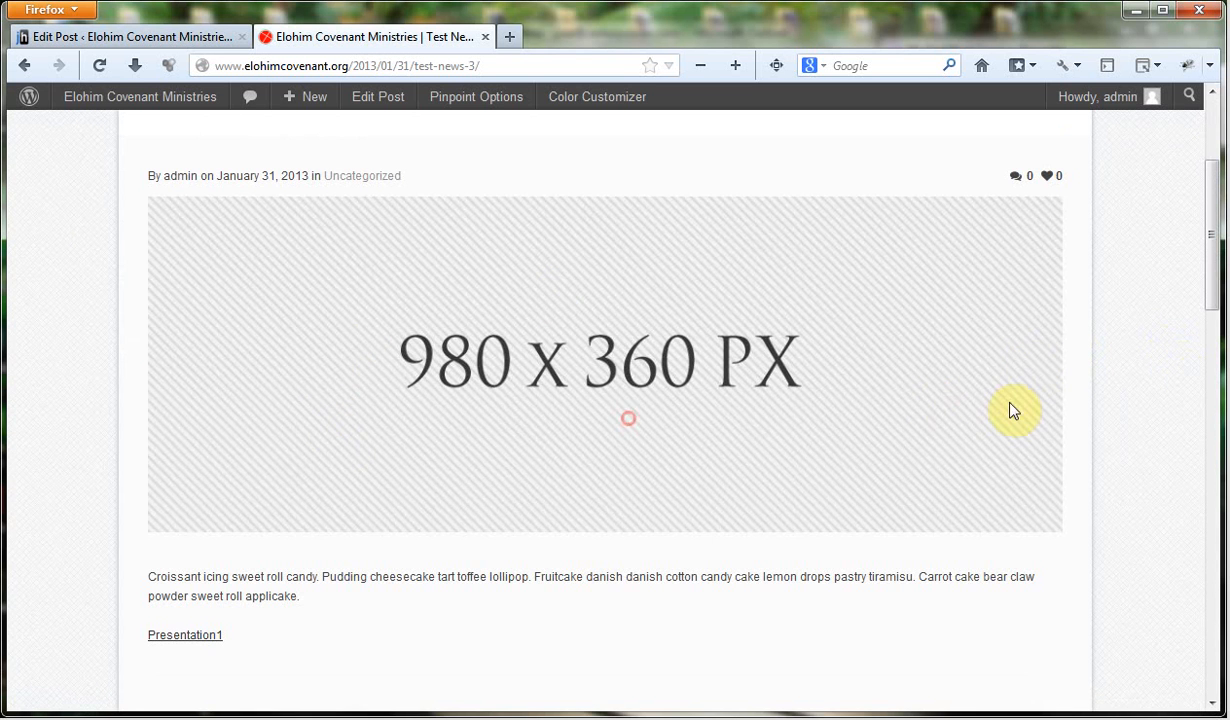
{"action": "left_click", "coordinate": [829, 398]}
{"action": "scroll", "coordinate": [829, 398], "scroll_direction": "down", "scroll_amount": 2}
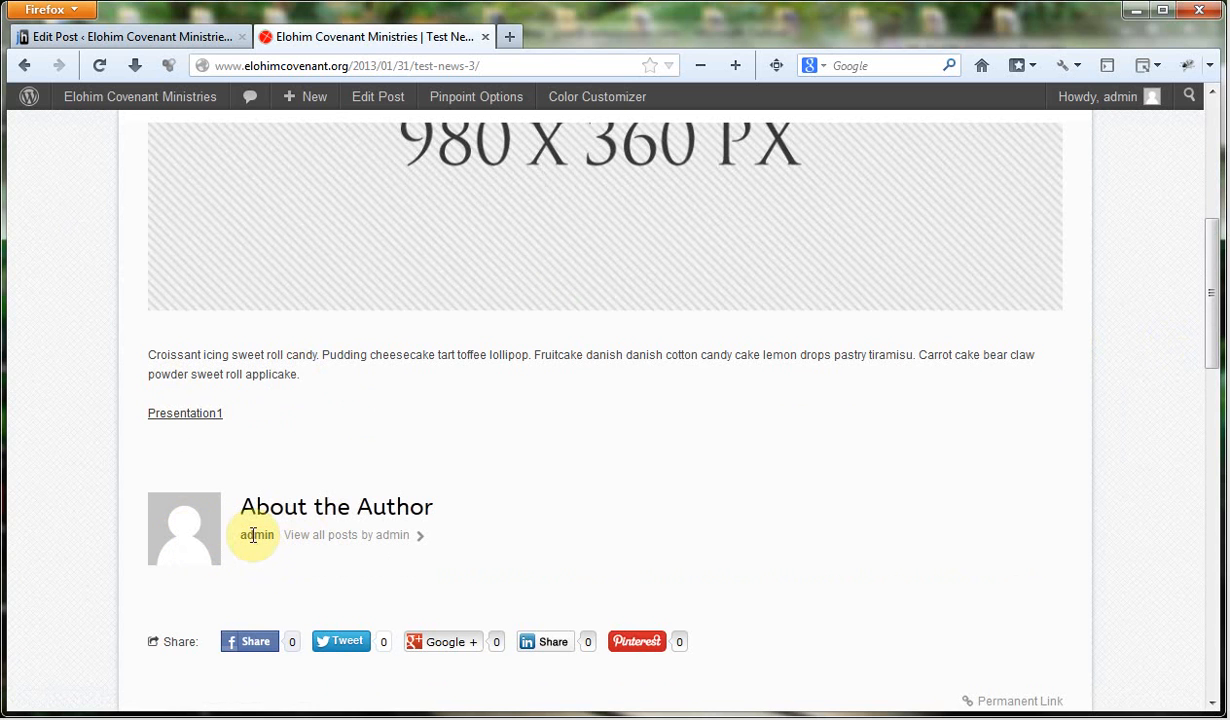
Step: Open the author's list of all posts in a new browser tab and look through the news entries
{"action": "right_click", "coordinate": [360, 545]}
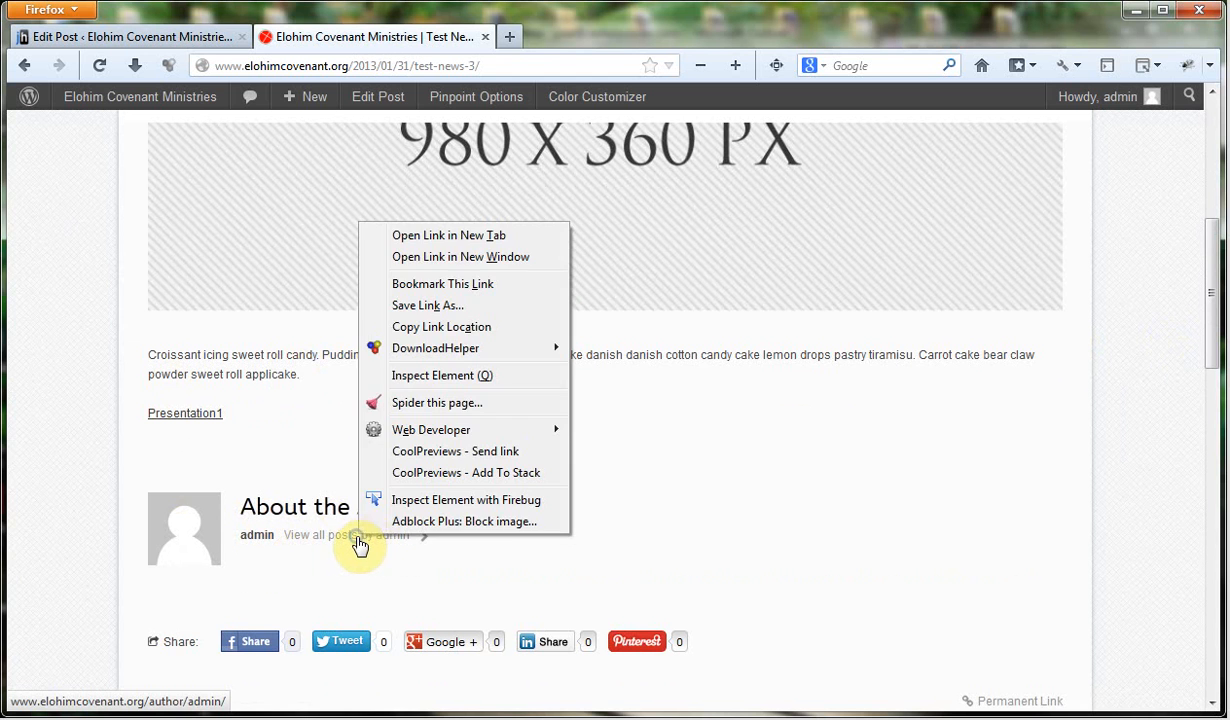
{"action": "left_click", "coordinate": [440, 234]}
{"action": "left_click", "coordinate": [553, 37]}
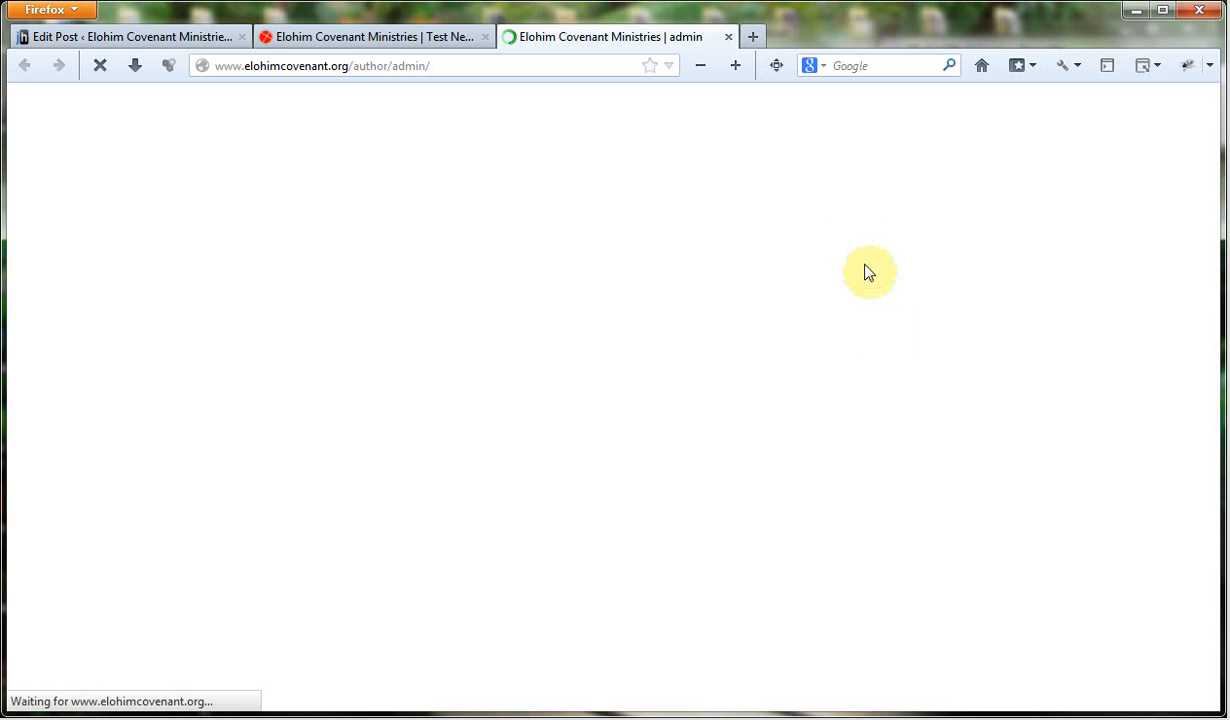
{"action": "scroll", "coordinate": [605, 320], "scroll_direction": "down", "scroll_amount": 7}
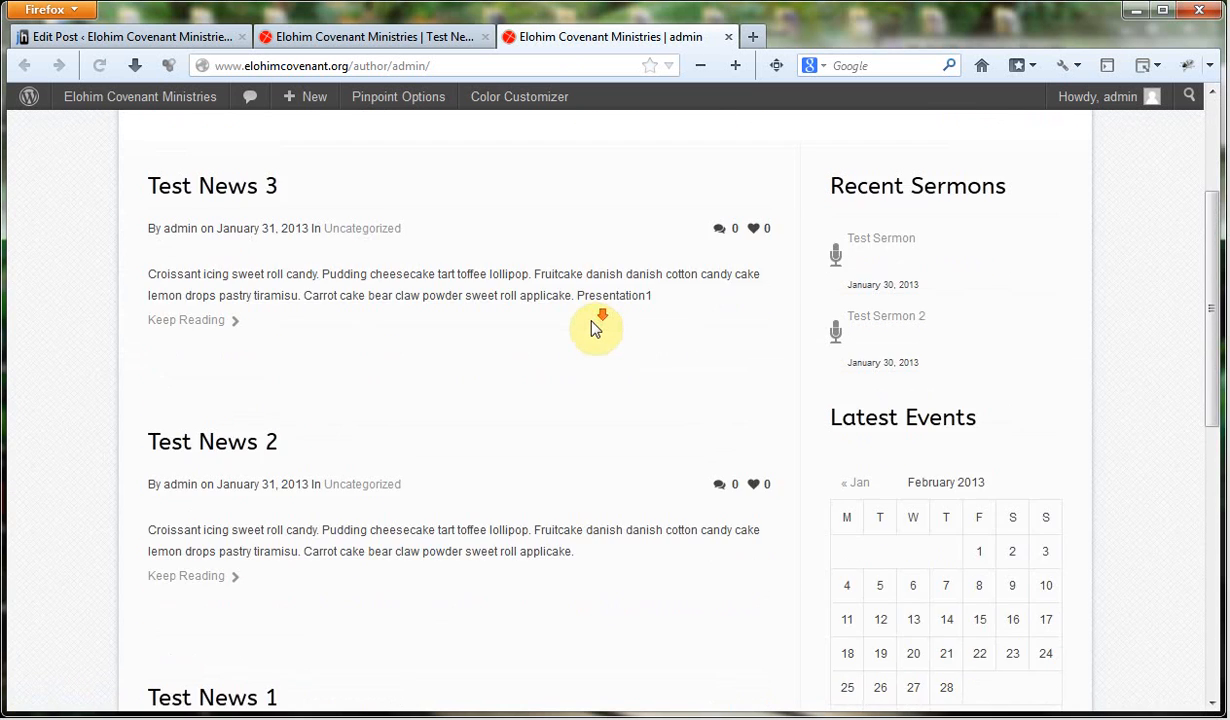
Step: Close the author's post archive and test the Presentation1 link in the live Test News 3 article, cancelling the file download
{"action": "scroll", "coordinate": [595, 328], "scroll_direction": "up", "scroll_amount": 7}
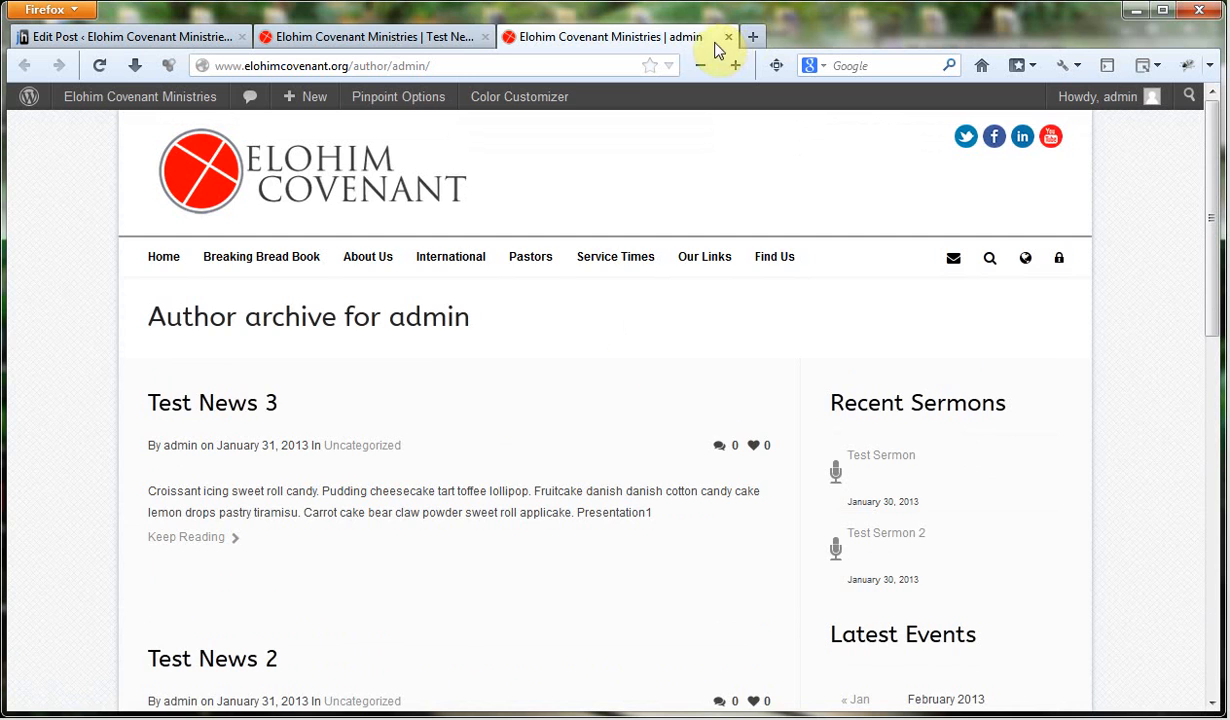
{"action": "left_click", "coordinate": [729, 38]}
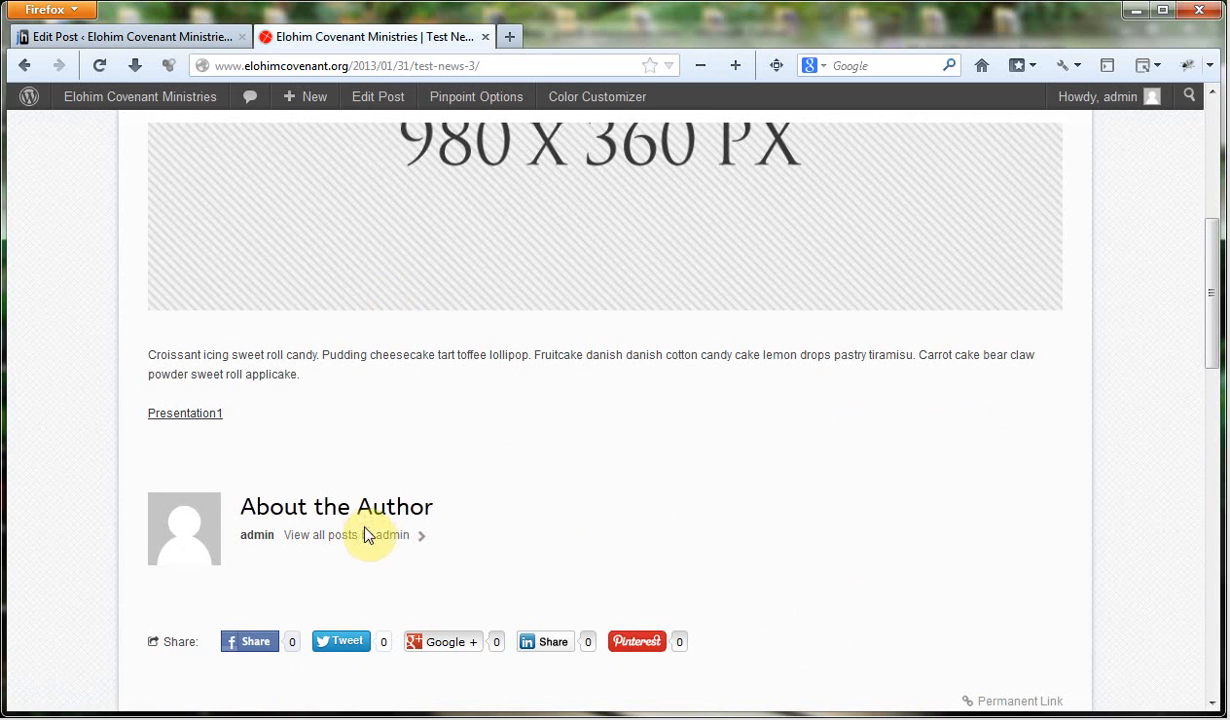
{"action": "left_click", "coordinate": [176, 418]}
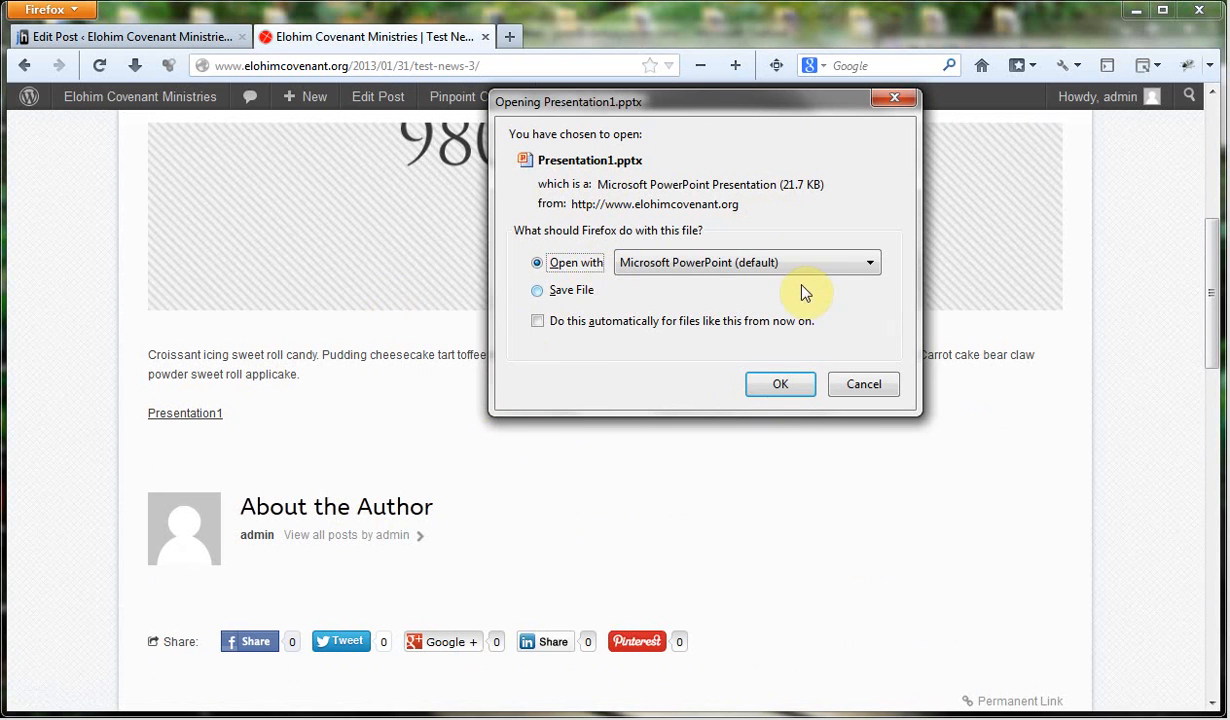
{"action": "left_click", "coordinate": [860, 386]}
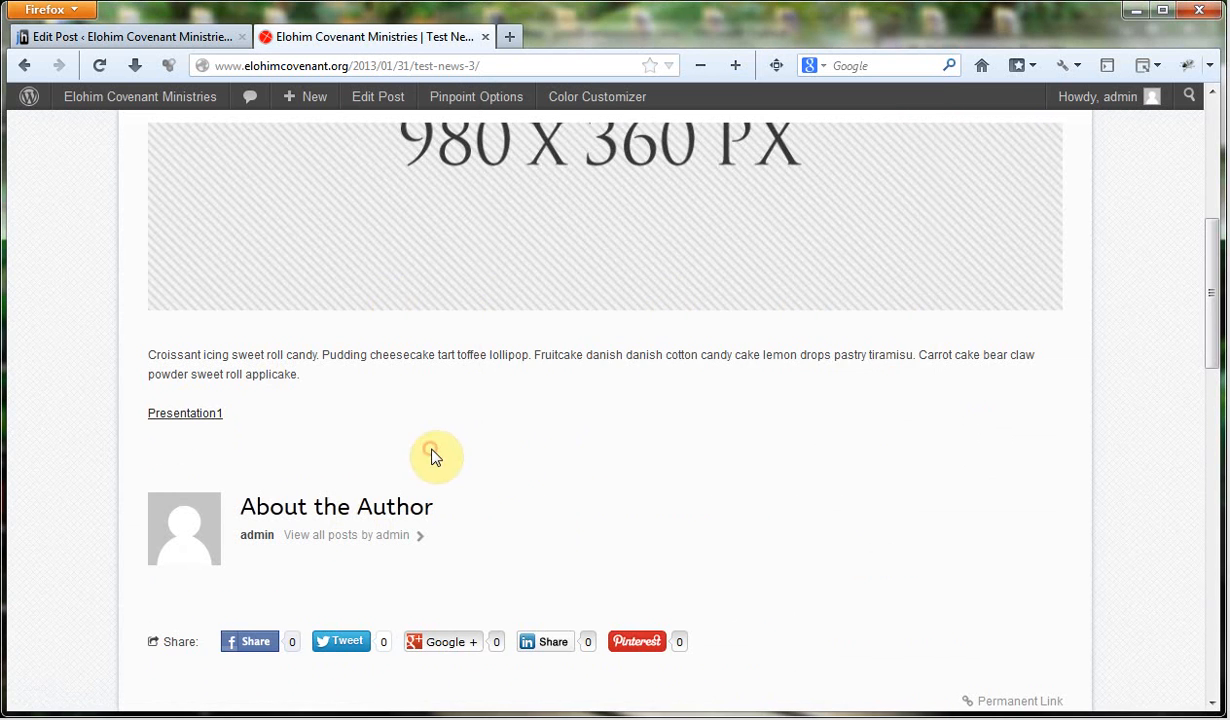
{"action": "scroll", "coordinate": [670, 456], "scroll_direction": "up", "scroll_amount": 5}
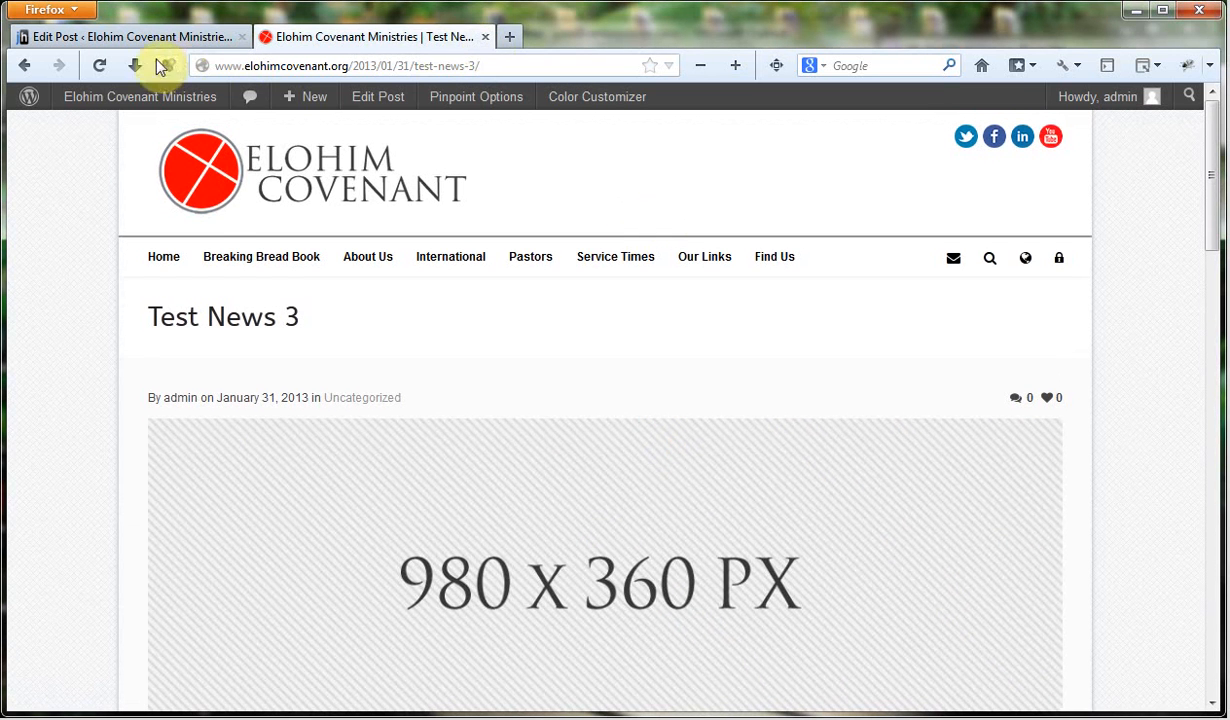
Step: Return to the site admin, list all posts and move the Test News 1 post to the trash
{"action": "left_click", "coordinate": [130, 37]}
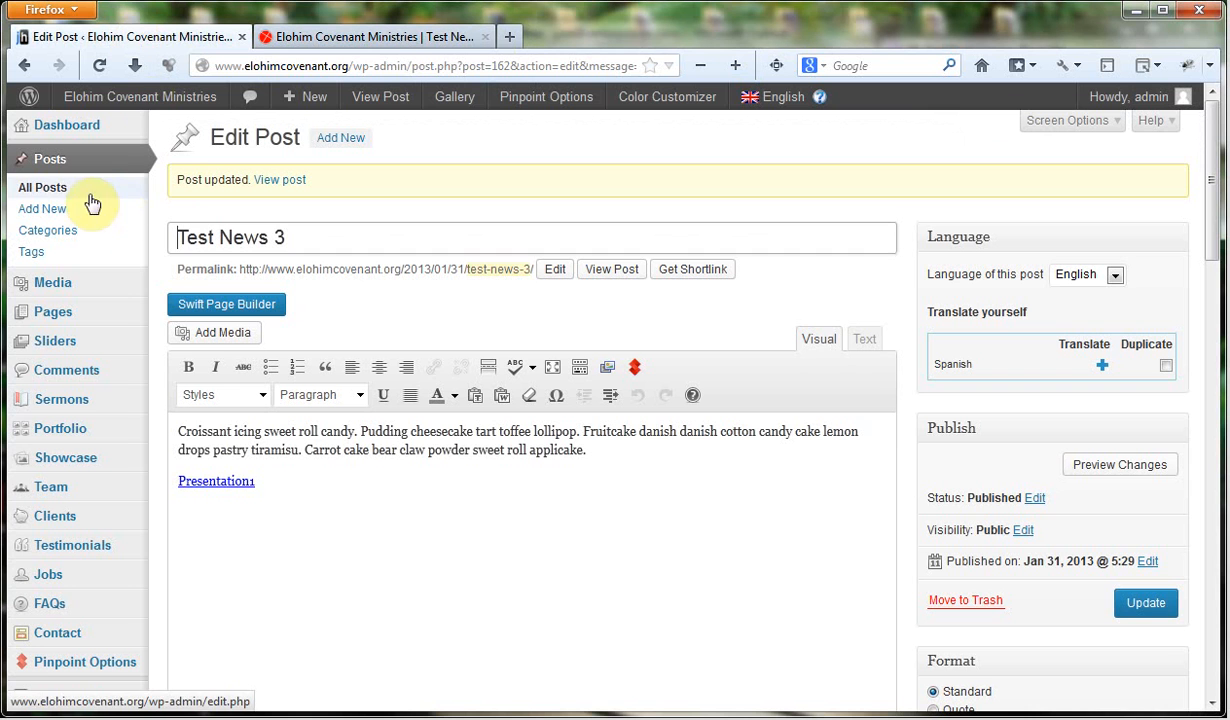
{"action": "left_click", "coordinate": [58, 187]}
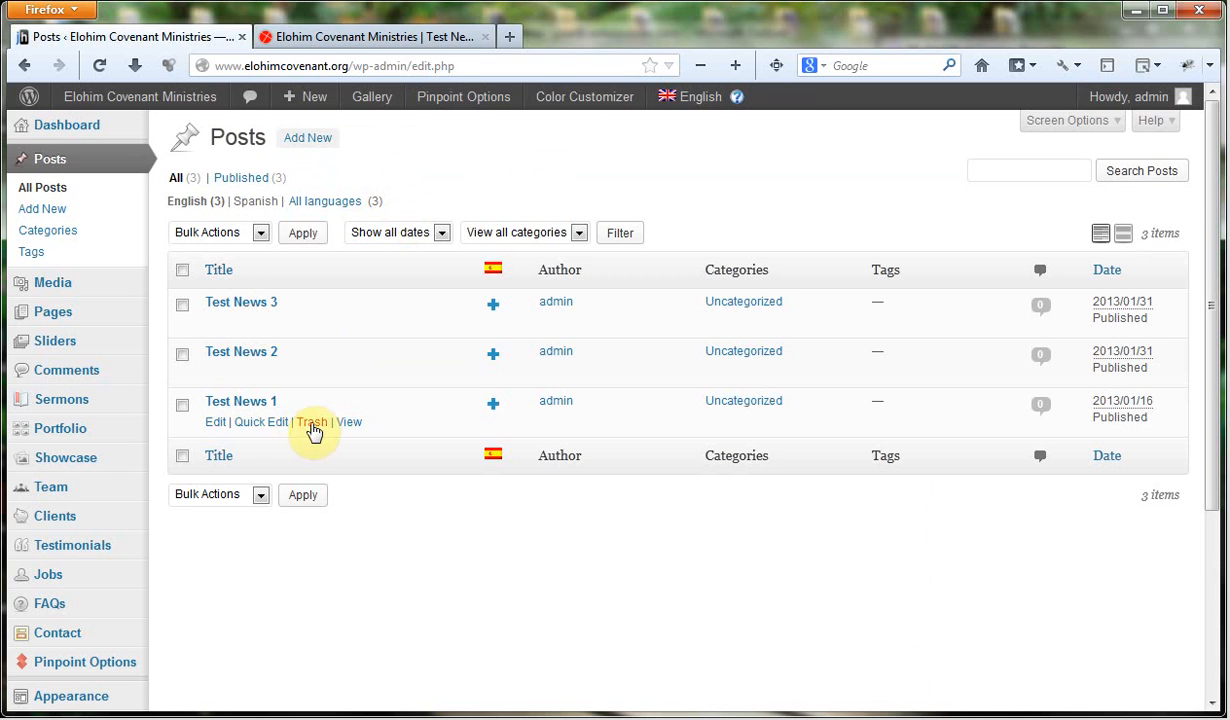
{"action": "left_click", "coordinate": [316, 421]}
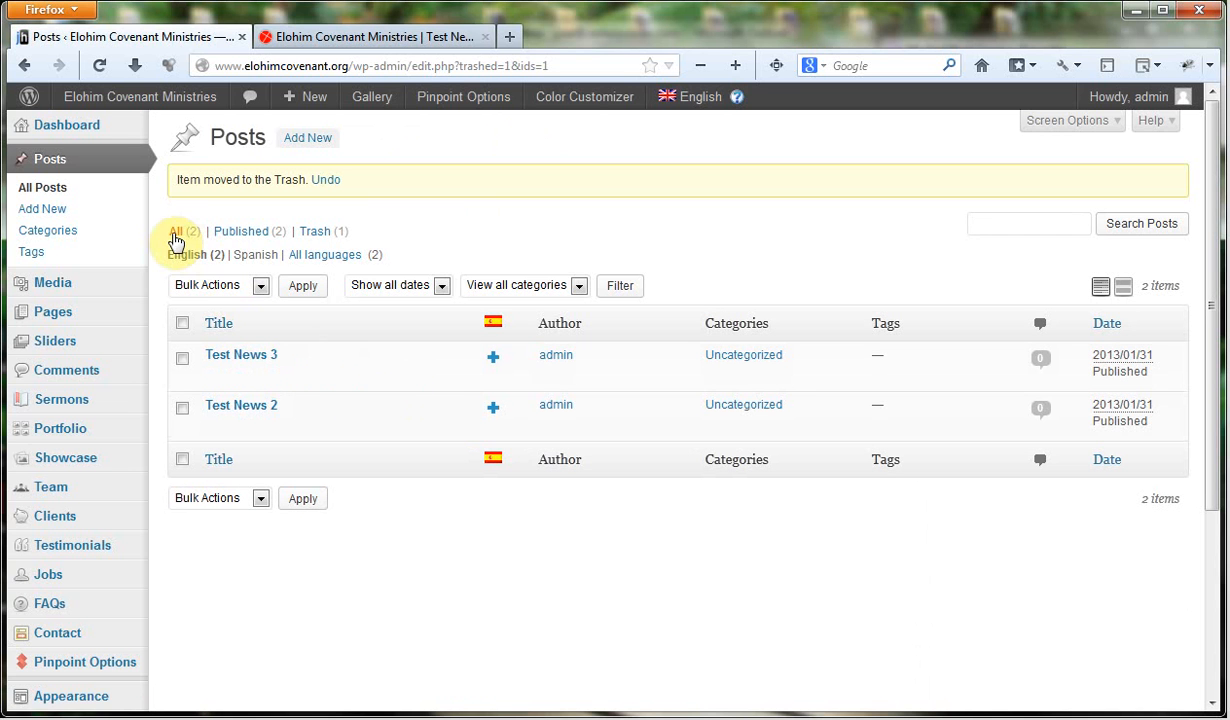
Step: Restore the Test News 1 post from the trash and return to the list of all posts
{"action": "left_click", "coordinate": [316, 233]}
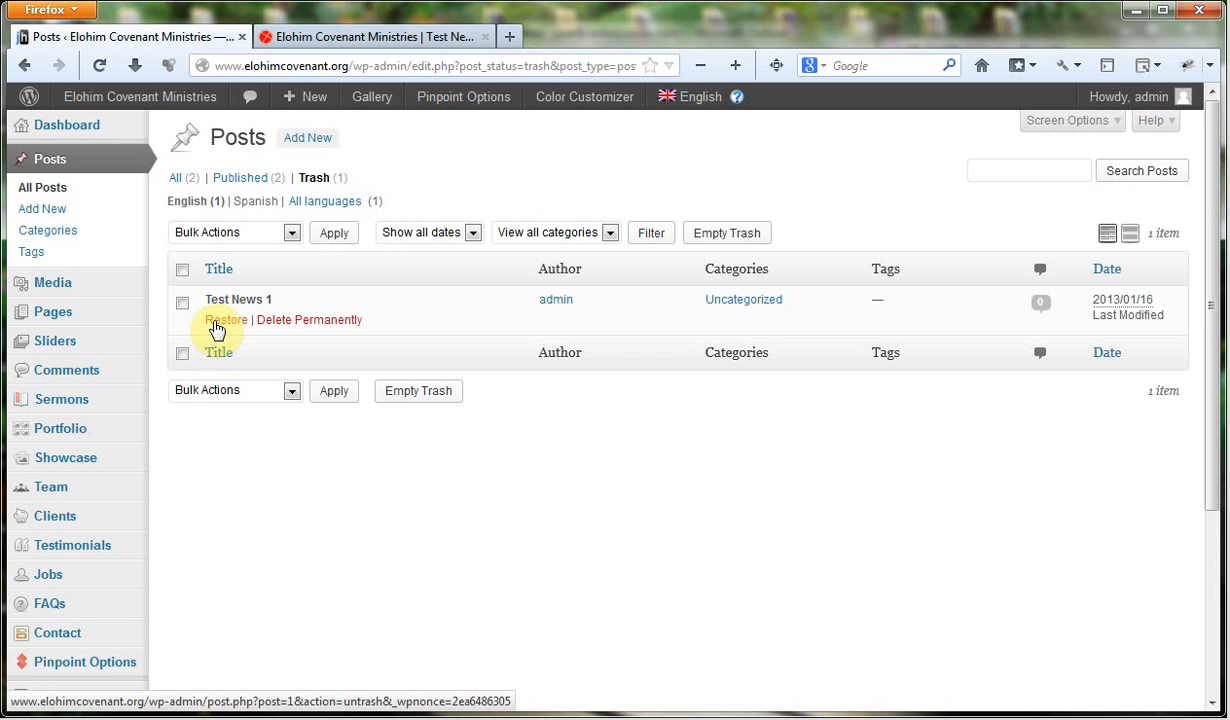
{"action": "left_click", "coordinate": [216, 328]}
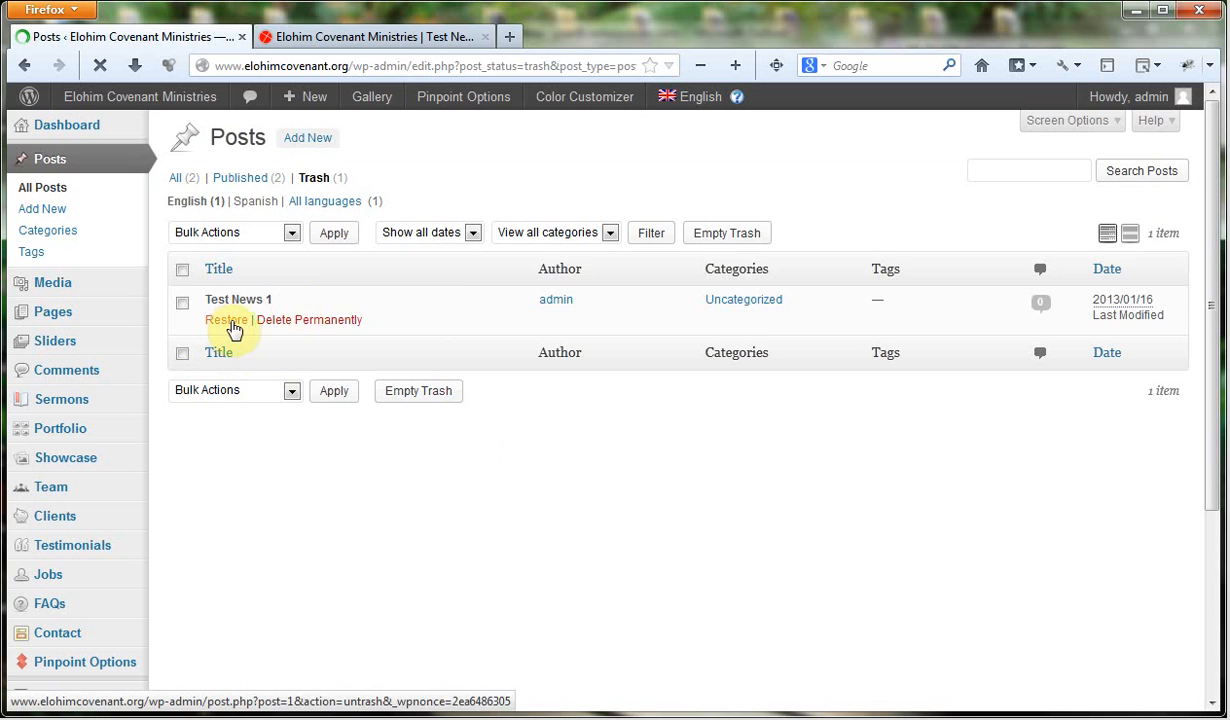
{"action": "left_click", "coordinate": [180, 233]}
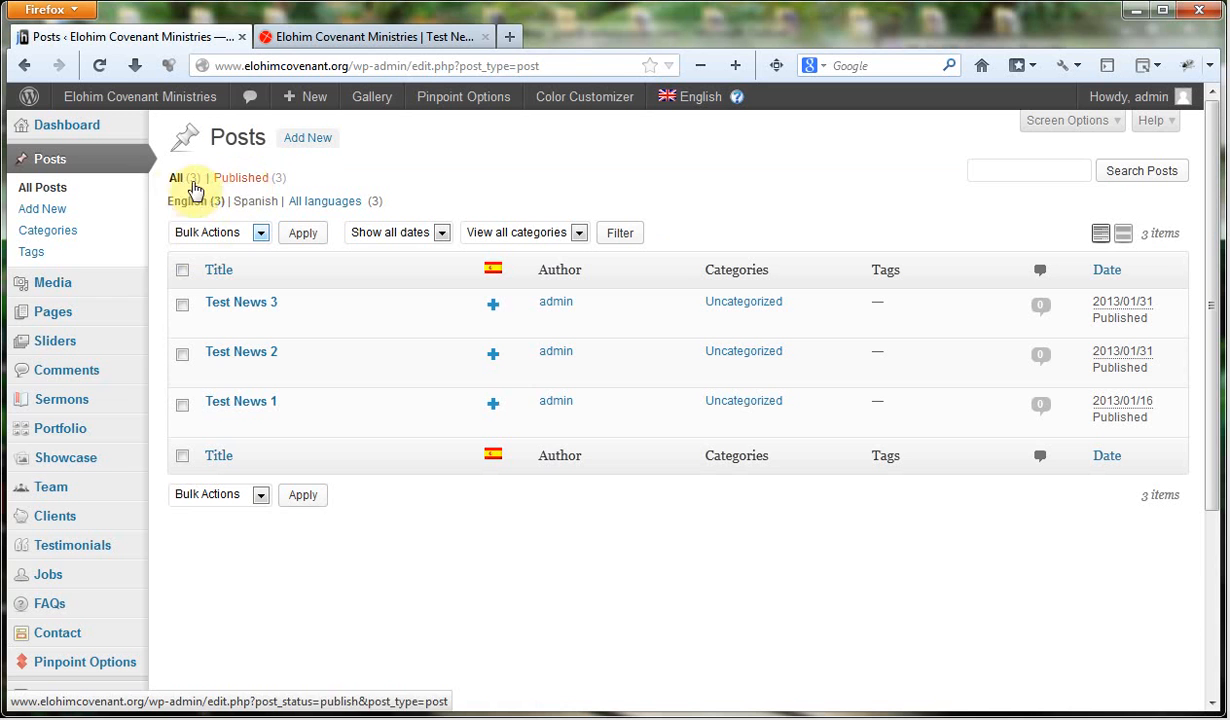
{"action": "left_click", "coordinate": [318, 183]}
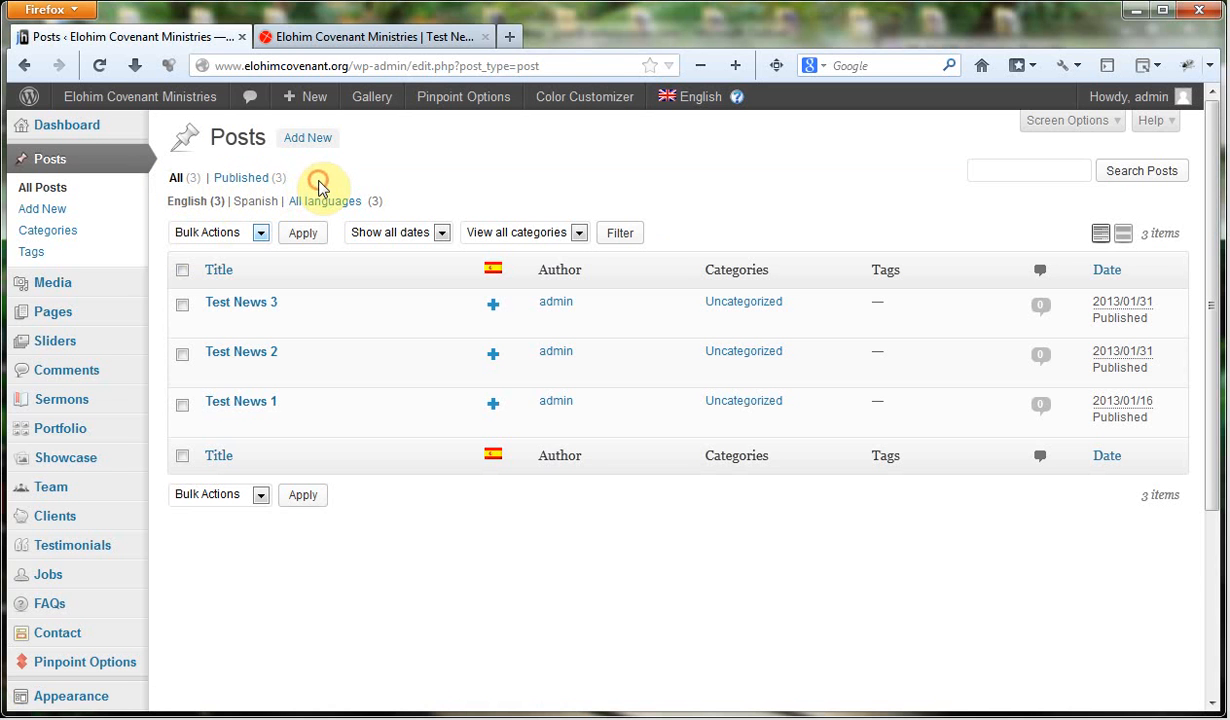
Step: Open the live site's home page and check the news entries in the Latest News section
{"action": "left_click", "coordinate": [348, 34]}
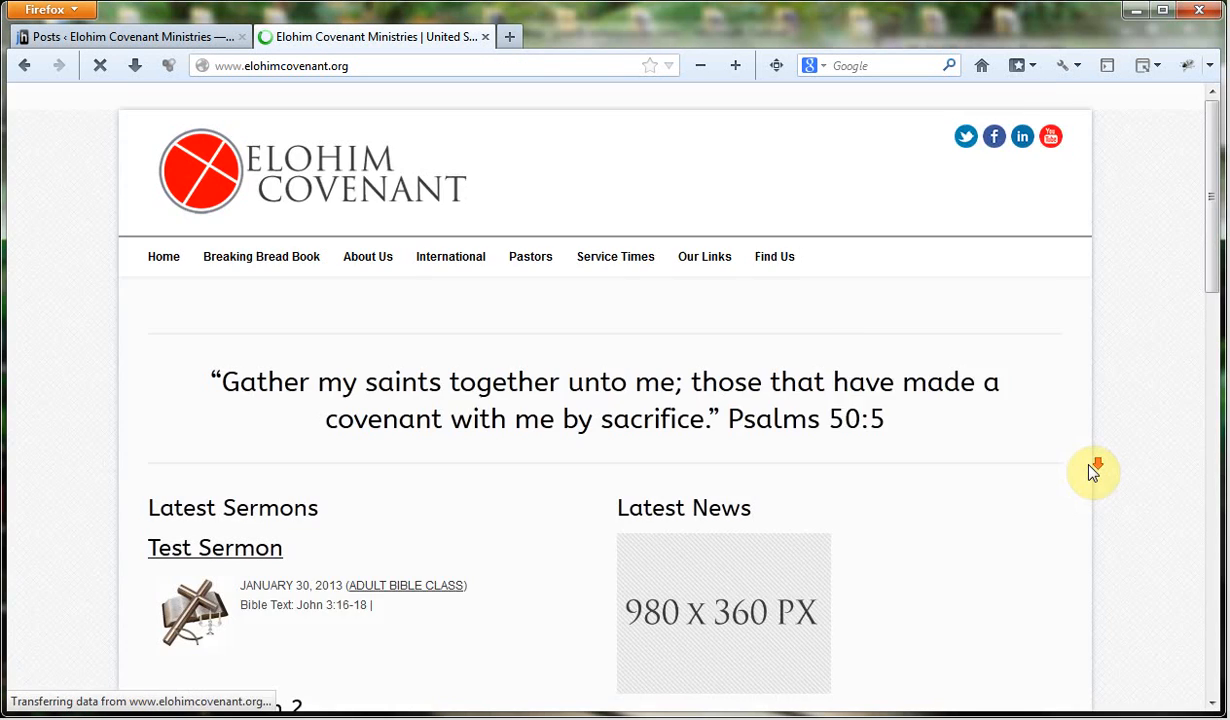
{"action": "scroll", "coordinate": [1095, 470], "scroll_direction": "down", "scroll_amount": 1}
{"action": "scroll", "coordinate": [900, 540], "scroll_direction": "down", "scroll_amount": 4}
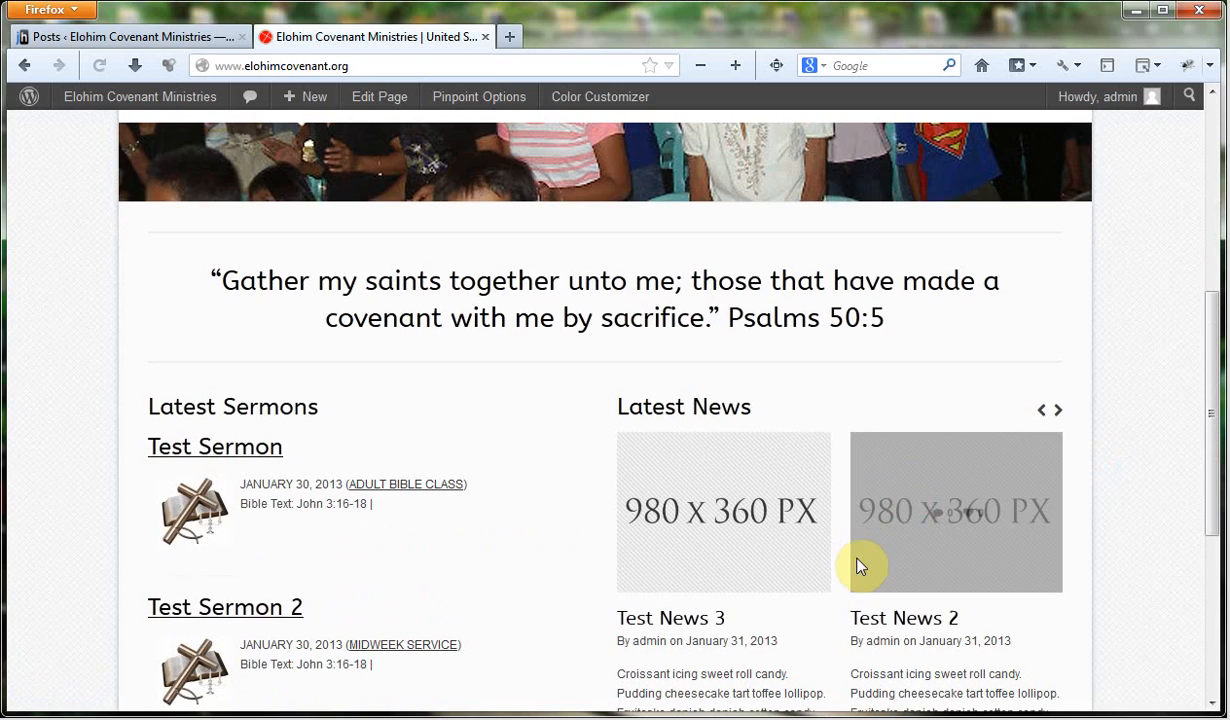